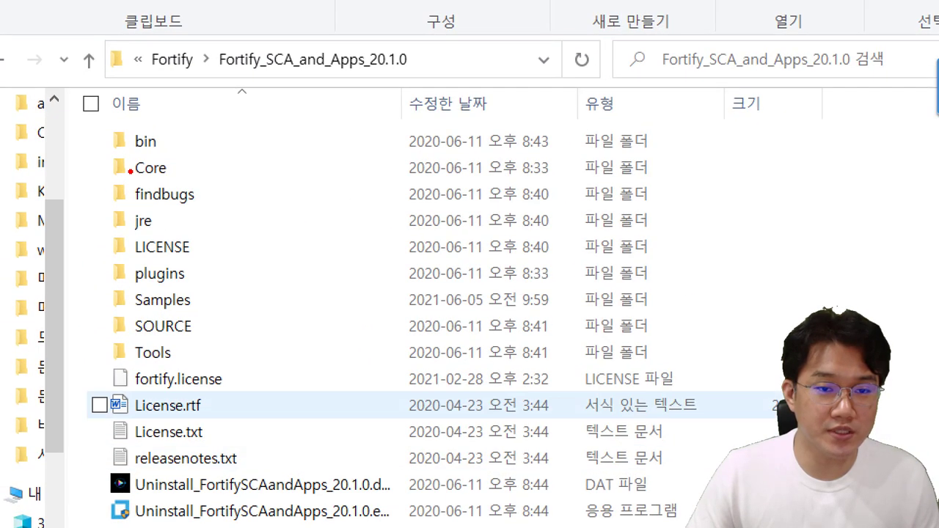
# Examine the contents of the Fortify_SCA_and_Apps_20.1.0 folder, including fortify.license and the LICENSE, findbugs and plugins folders.
pyautogui.moveTo(107, 37)
pyautogui.mouseDown()
pyautogui.moveTo(158, 69)
pyautogui.moveTo(469, 84)
pyautogui.mouseUp()
pyautogui.moveTo(414, 65)
pyautogui.mouseDown()
pyautogui.moveTo(323, 45)
pyautogui.moveTo(383, 73)
pyautogui.mouseUp()
pyautogui.press('Escape')
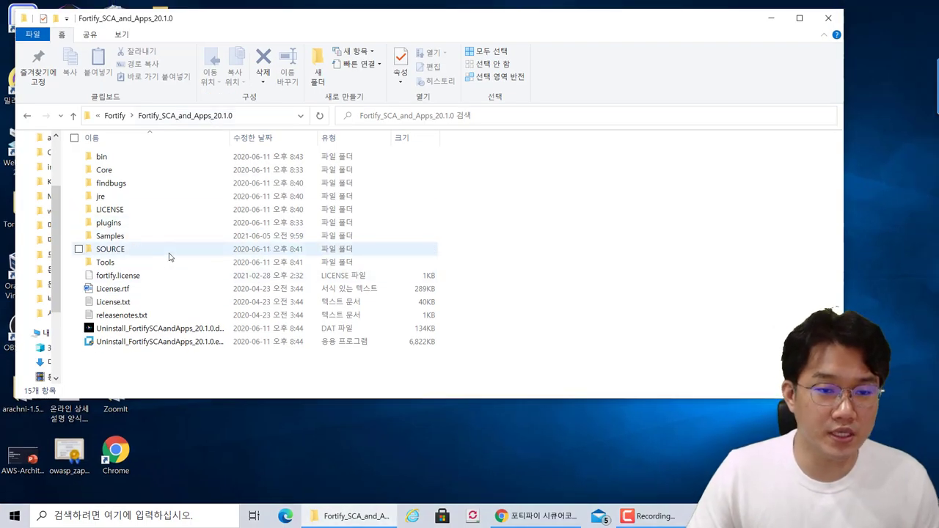
pyautogui.click(162, 210)
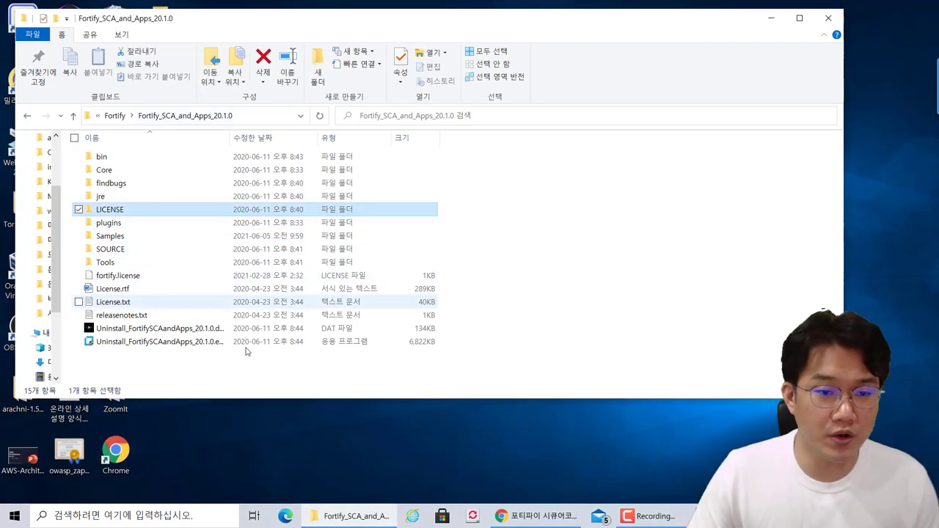
pyautogui.click(202, 369)
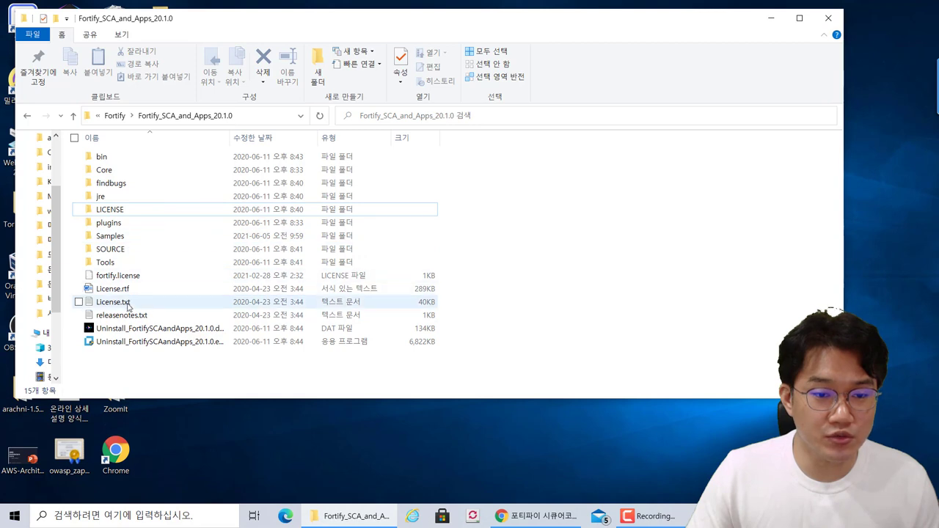
pyautogui.click(136, 278)
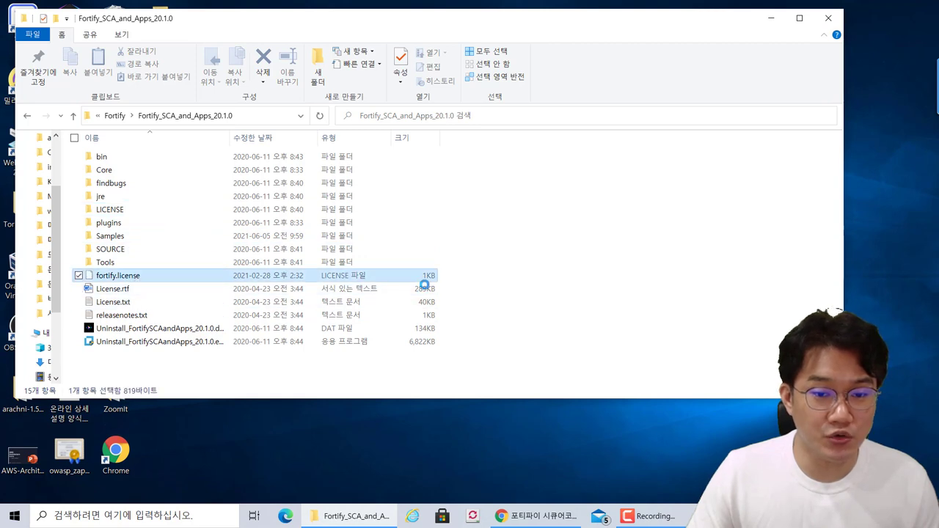
pyautogui.click(486, 320)
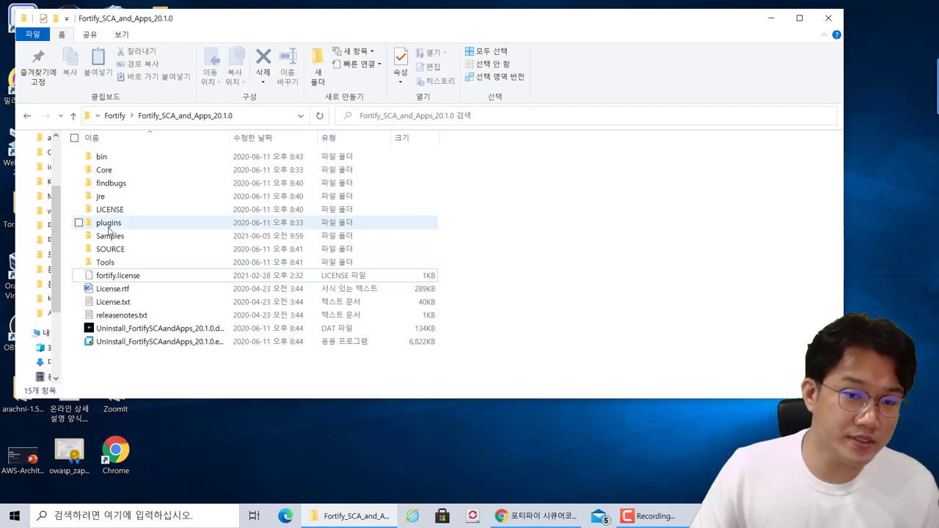
pyautogui.click(118, 186)
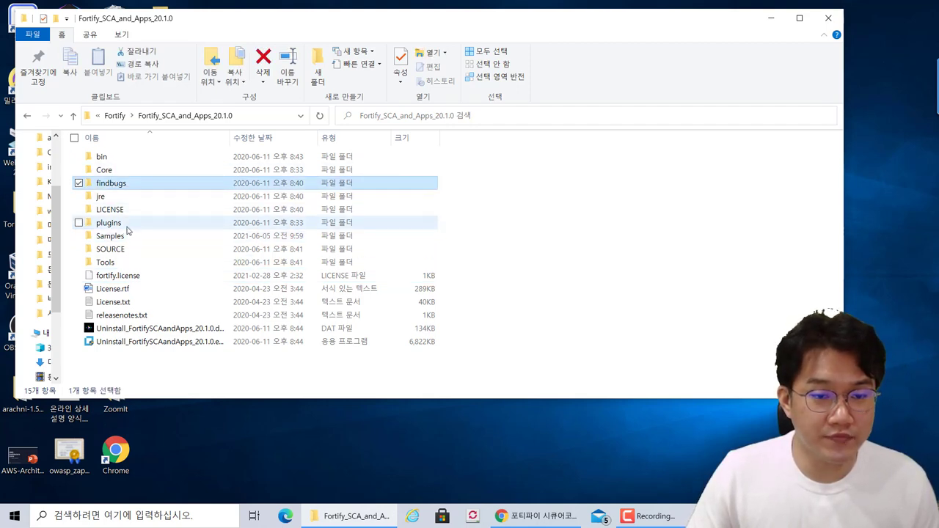
pyautogui.click(117, 223)
pyautogui.click(121, 238)
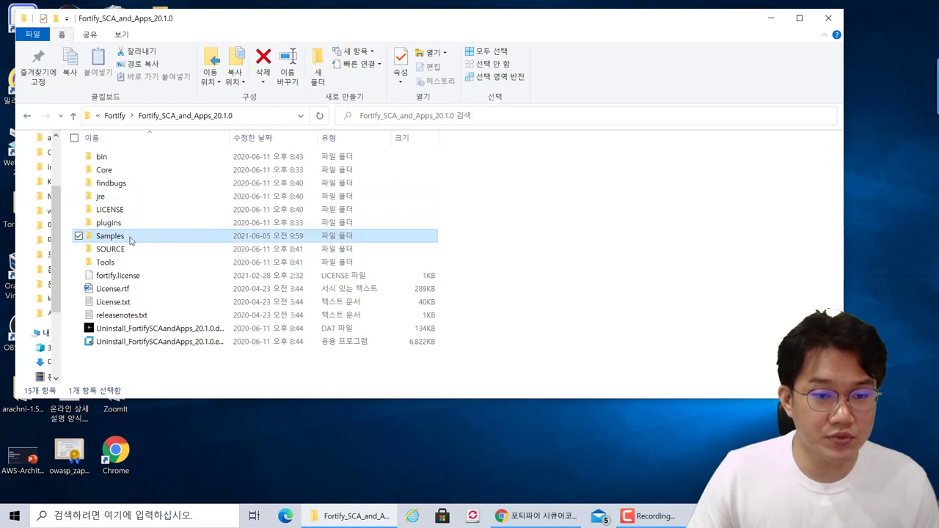
# Open the Samples folder and look through the sample projects in its advanced subfolder.
pyautogui.doubleClick(129, 239)
pyautogui.moveTo(158, 264); pyautogui.dragTo(118, 155)
pyautogui.click(152, 262)
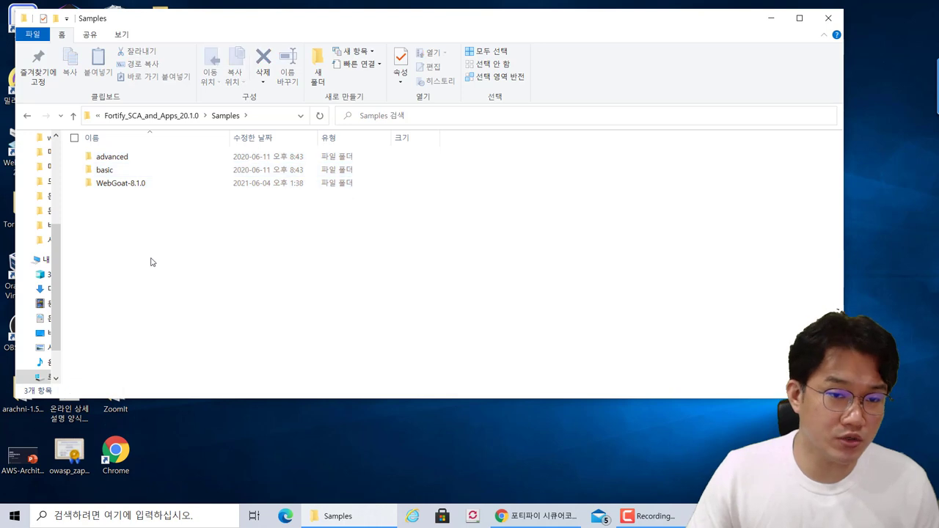
pyautogui.doubleClick(140, 162)
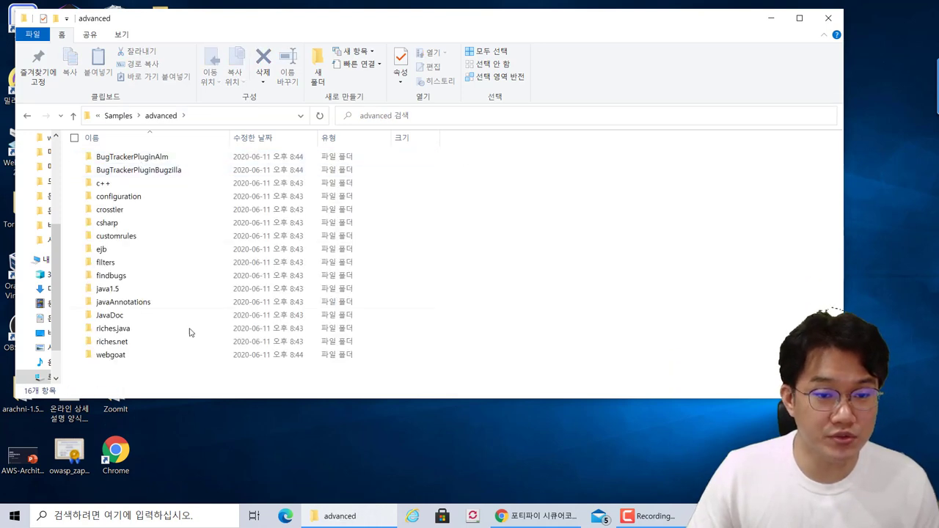
pyautogui.moveTo(163, 380); pyautogui.dragTo(267, 126)
pyautogui.click(462, 374)
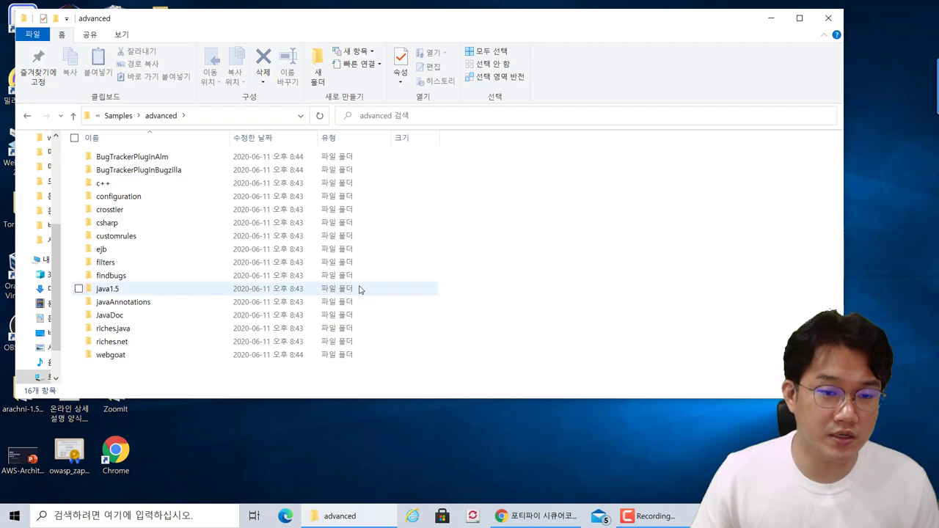
pyautogui.click(205, 300)
pyautogui.click(178, 218)
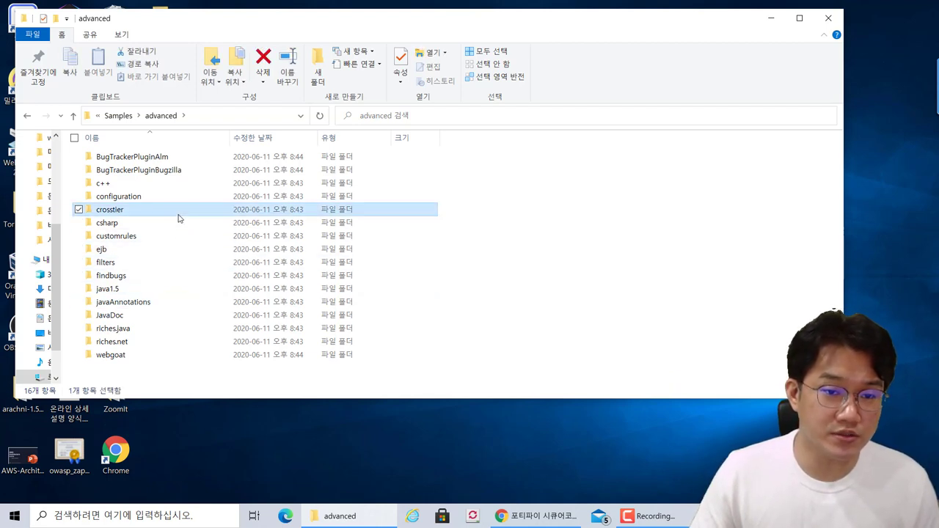
# Look through the basic samples subfolder and return to the Fortify_SCA_and_Apps_20.1.0 folder.
pyautogui.click(29, 116)
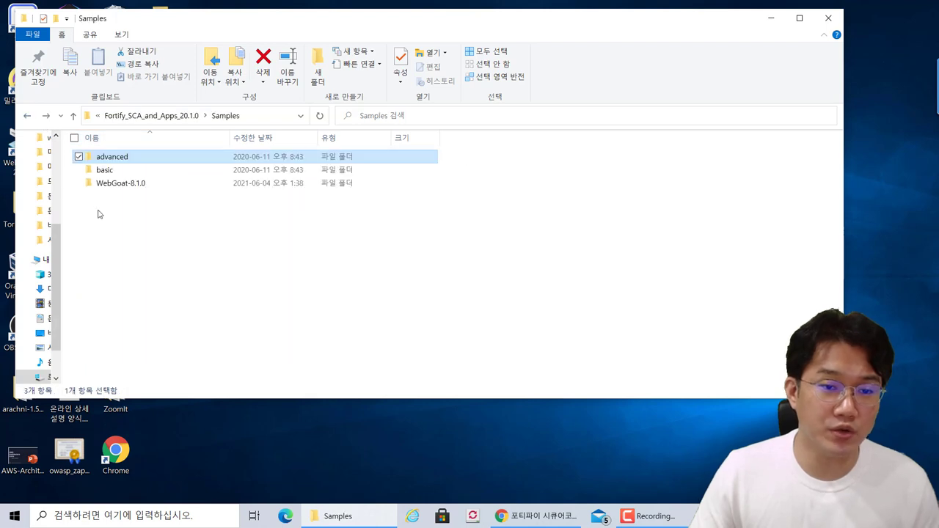
pyautogui.doubleClick(105, 171)
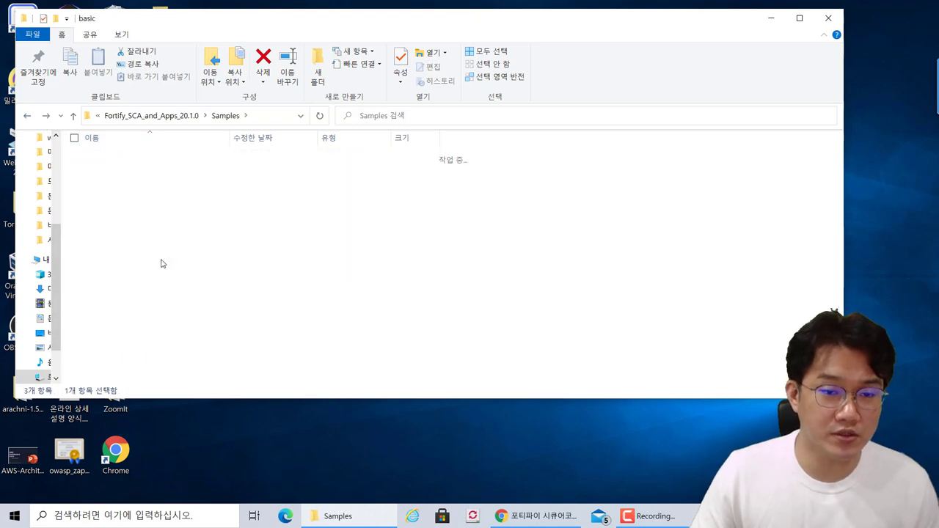
pyautogui.moveTo(140, 345); pyautogui.dragTo(186, 149)
pyautogui.click(190, 348)
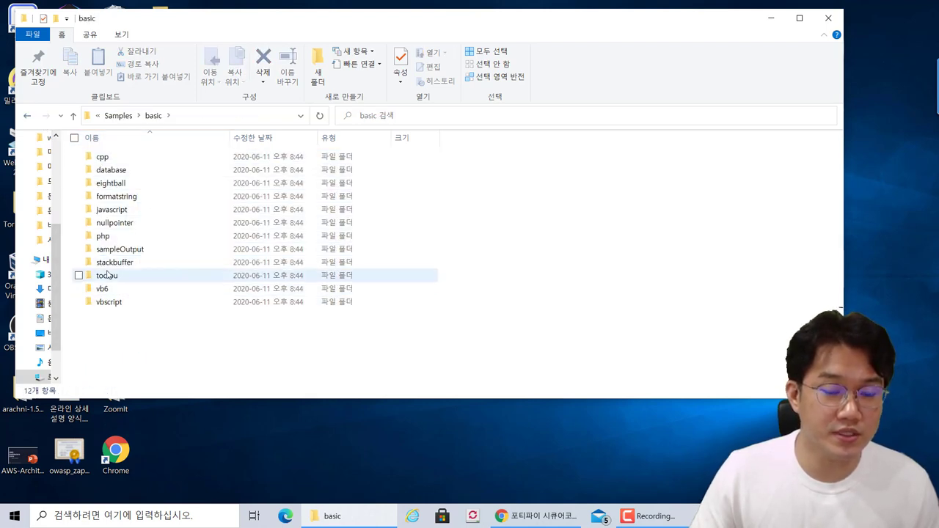
pyautogui.click(30, 119)
pyautogui.click(123, 224)
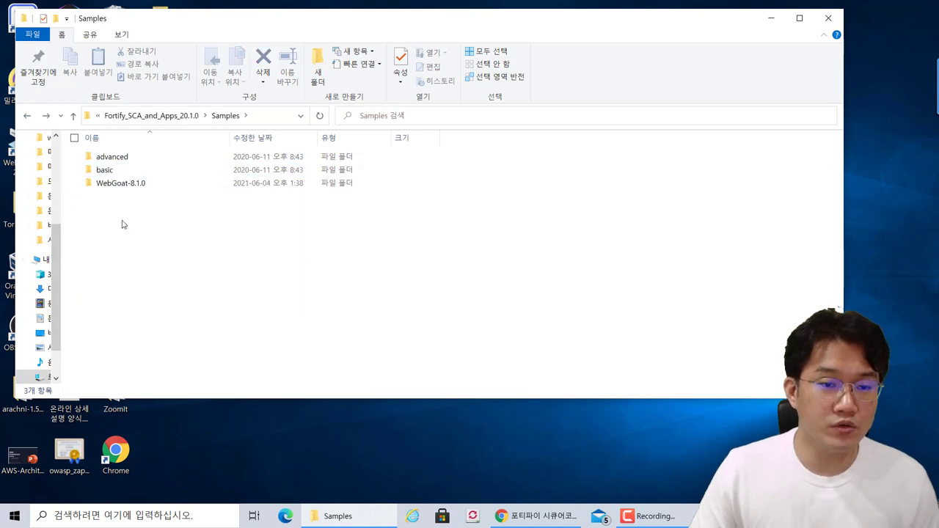
pyautogui.click(27, 117)
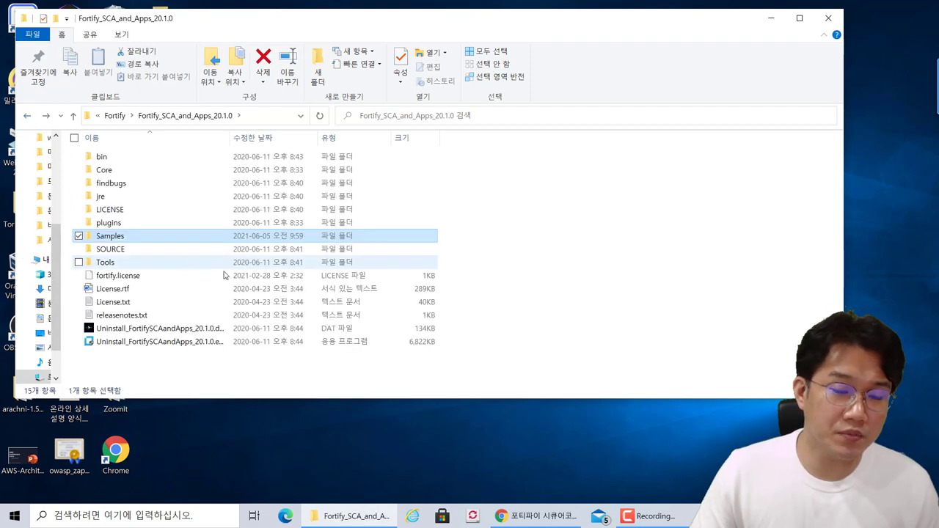
pyautogui.click(600, 272)
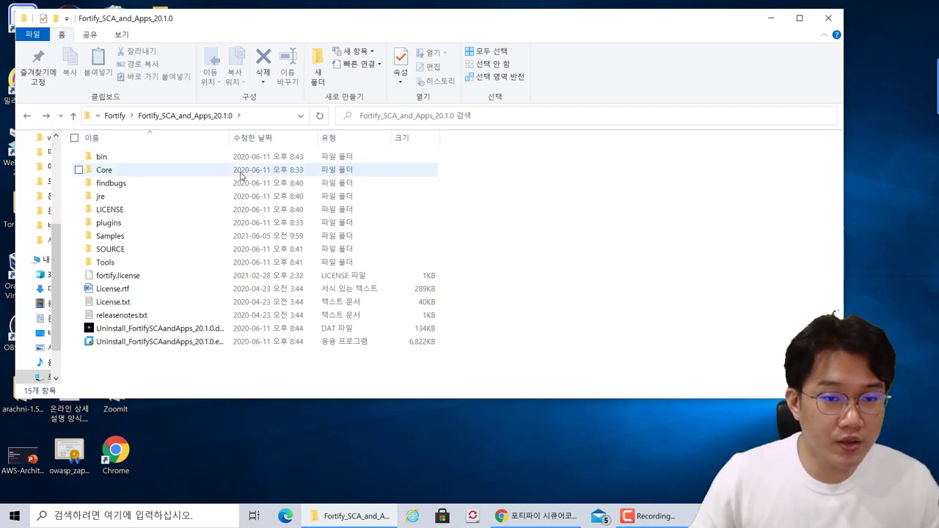
# Open the bin folder and point out auditworkbench.cmd and the batch files from iidmigrator.bat to scancentral.bat.
pyautogui.click(176, 162)
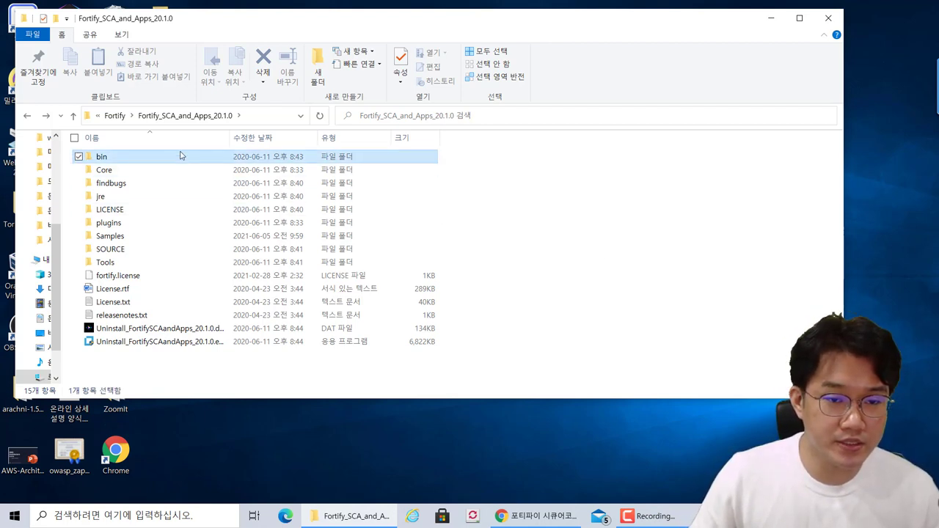
pyautogui.doubleClick(176, 160)
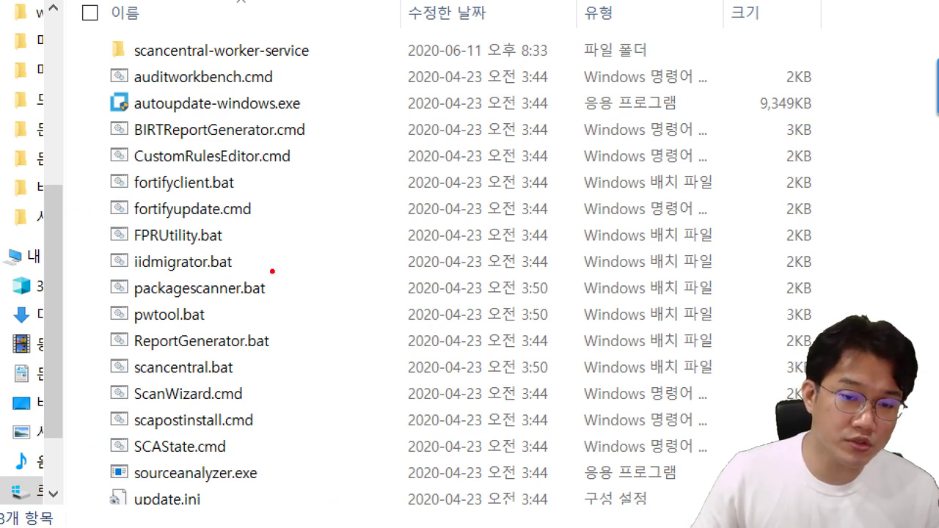
pyautogui.moveTo(270, 247); pyautogui.dragTo(276, 381)
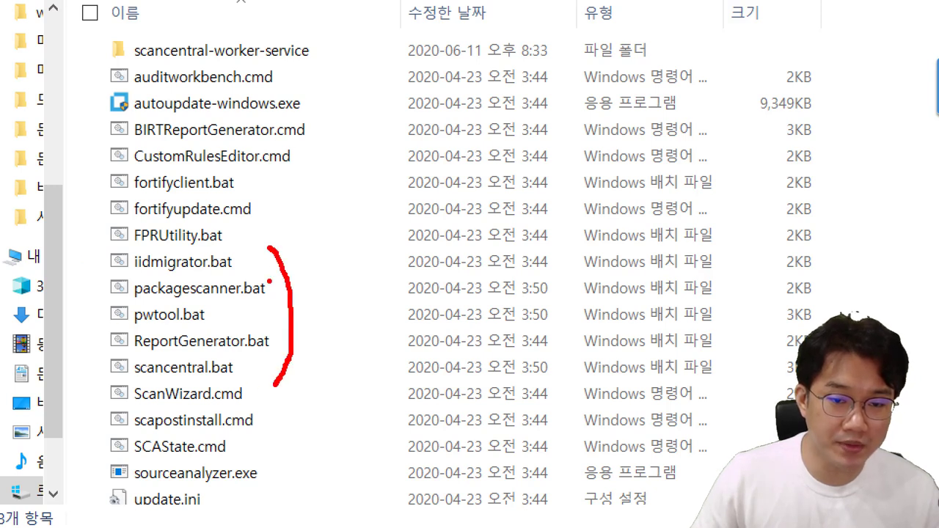
pyautogui.moveTo(334, 237)
pyautogui.mouseDown()
pyautogui.moveTo(291, 256)
pyautogui.moveTo(298, 258)
pyautogui.mouseUp()
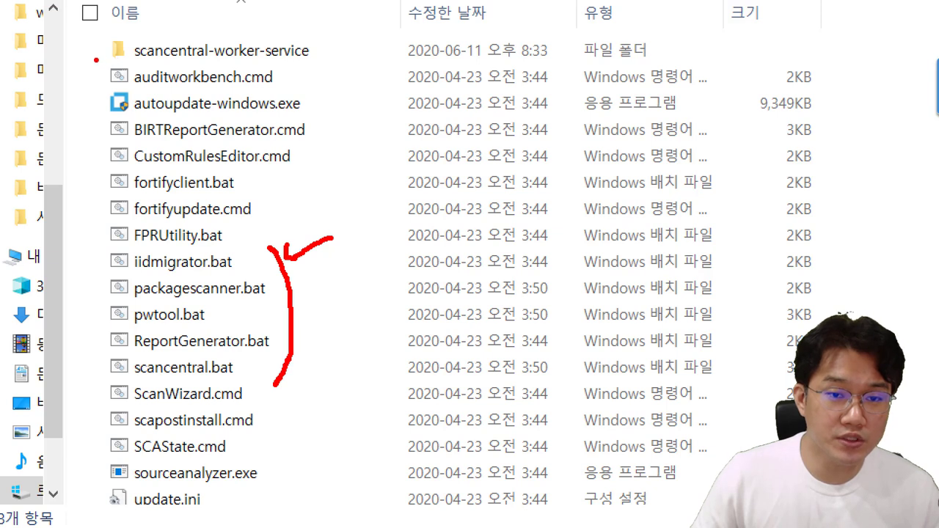
pyautogui.moveTo(95, 61)
pyautogui.mouseDown()
pyautogui.moveTo(224, 94)
pyautogui.moveTo(309, 93)
pyautogui.mouseUp()
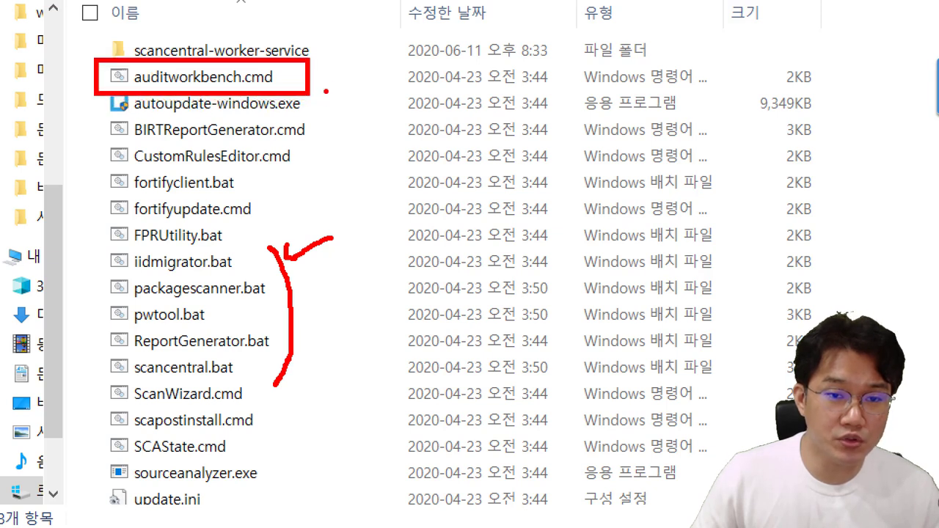
pyautogui.click(339, 83)
pyautogui.click(348, 82)
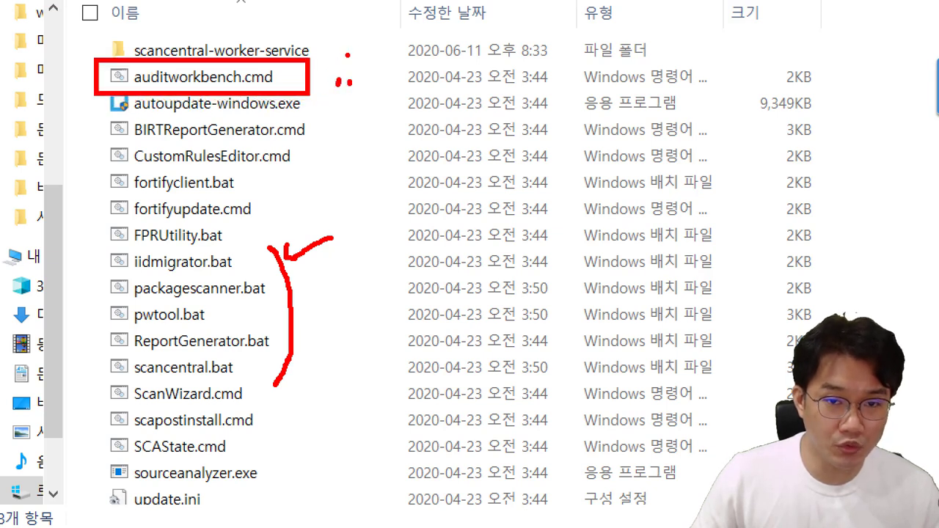
pyautogui.moveTo(357, 45)
pyautogui.mouseDown()
pyautogui.moveTo(336, 59)
pyautogui.moveTo(345, 70)
pyautogui.mouseUp()
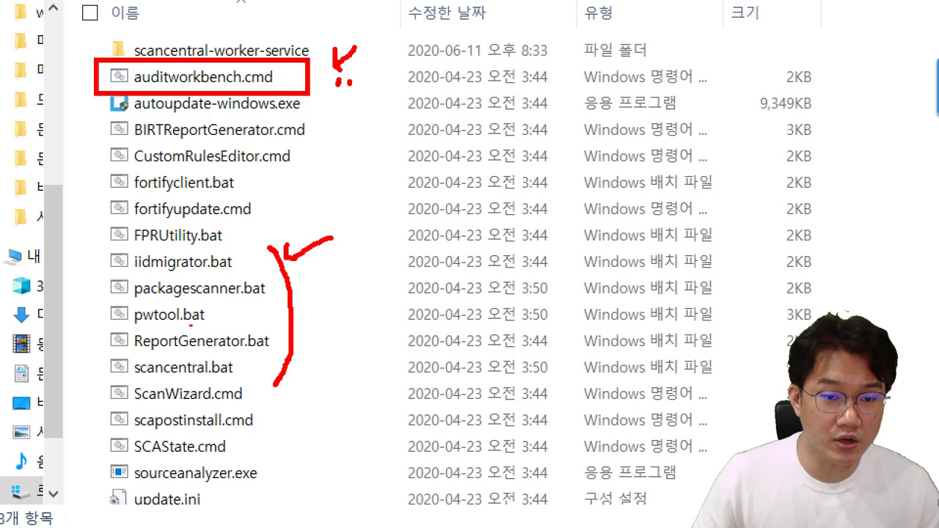
pyautogui.press('Escape')
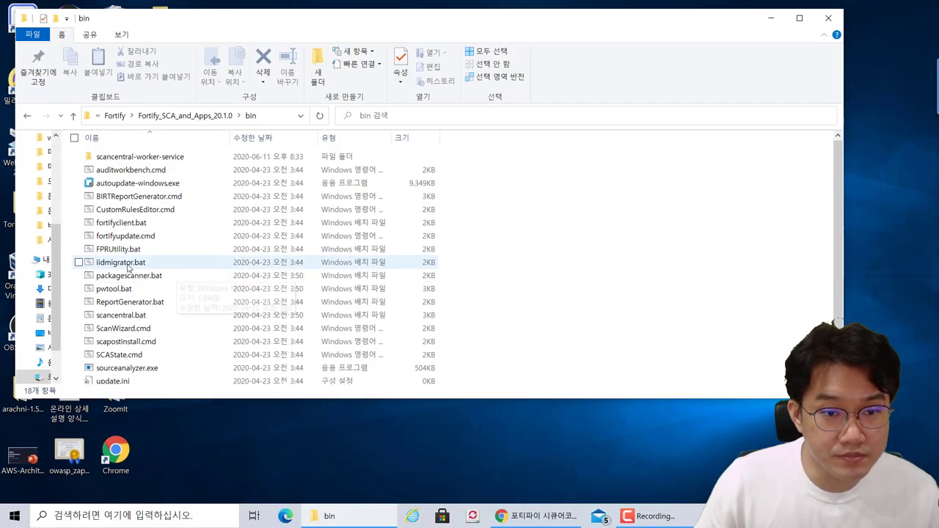
# Zoom in on the bin folder's file list and mark ScanWizard.cmd and auditworkbench.cmd.
pyautogui.hotkey('ctrl', '1')
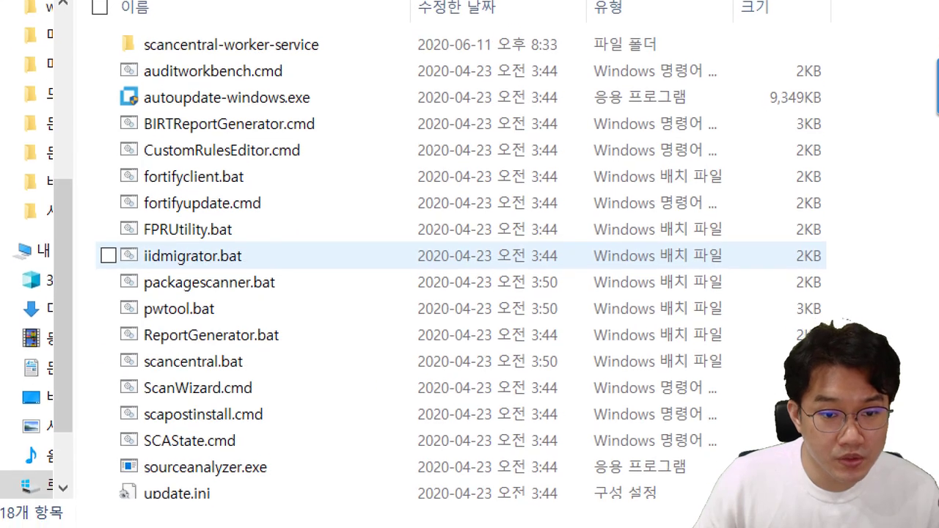
pyautogui.click(110, 372)
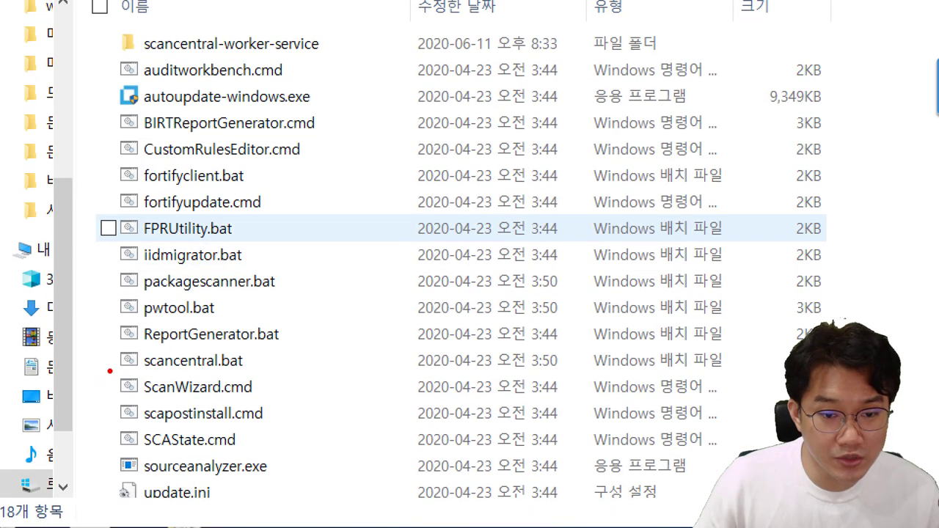
pyautogui.moveTo(108, 371); pyautogui.dragTo(267, 405)
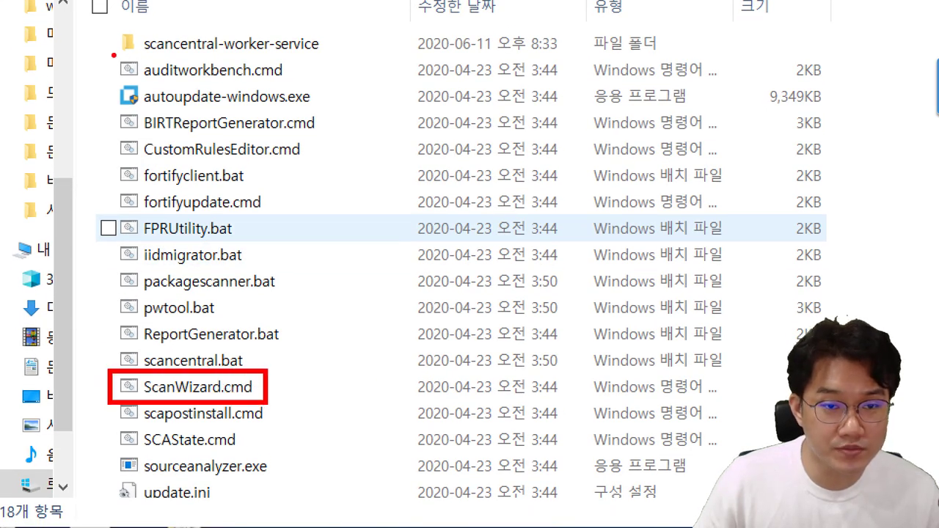
pyautogui.moveTo(102, 55); pyautogui.dragTo(303, 83)
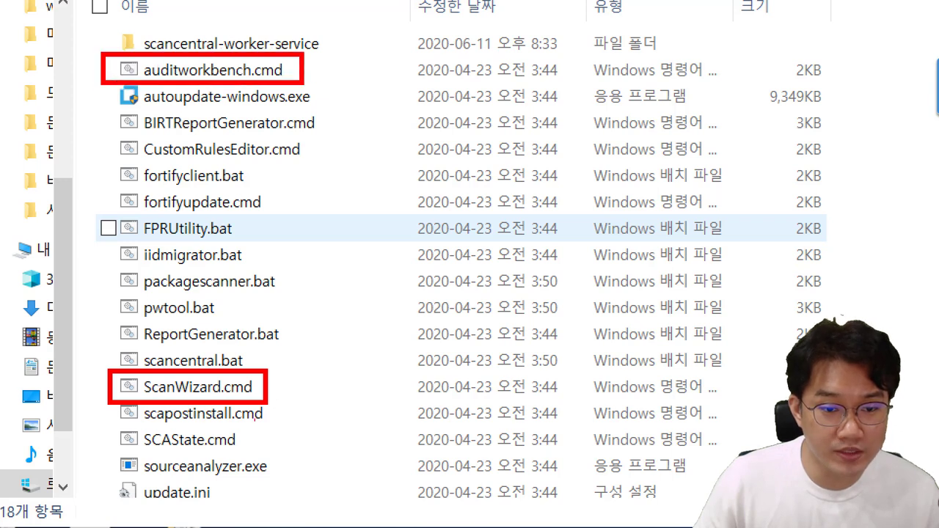
pyautogui.moveTo(313, 349); pyautogui.dragTo(281, 357)
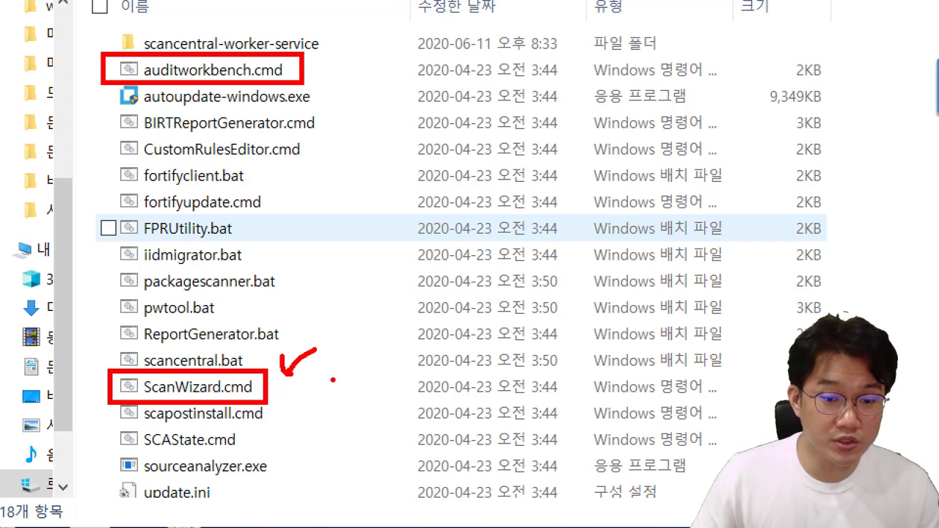
pyautogui.moveTo(333, 380); pyautogui.dragTo(305, 389)
pyautogui.scroll(-2, 295, 392)
pyautogui.press('Escape')
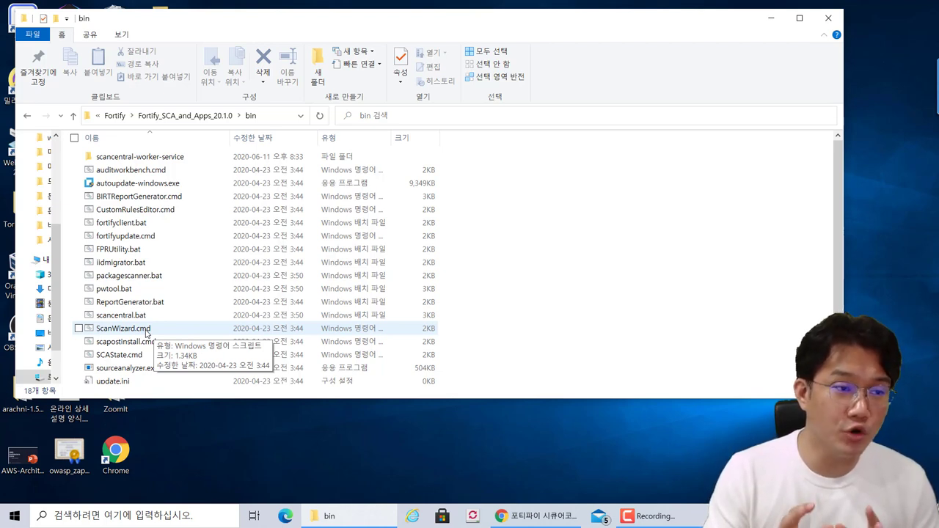
# Launch ScanWizard.cmd from the bin folder and look over the wizard's introduction text.
pyautogui.click(146, 333)
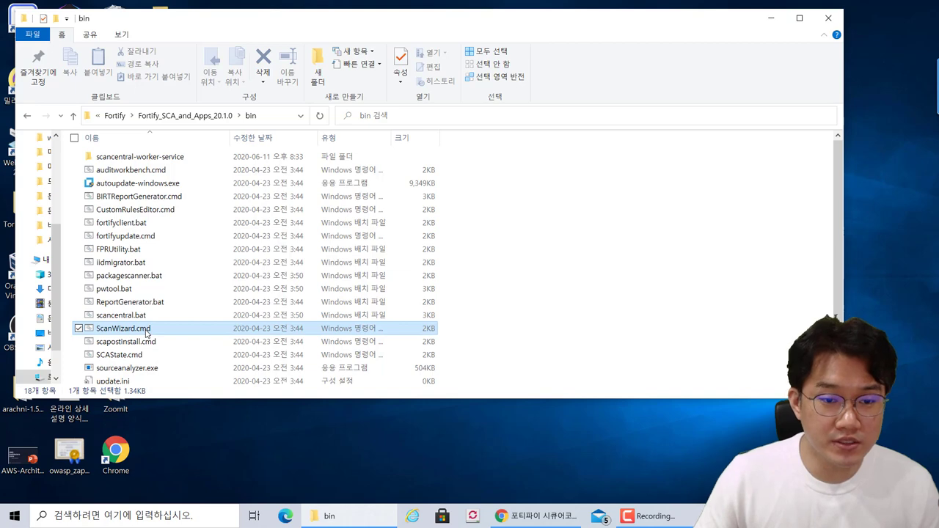
pyautogui.doubleClick(146, 334)
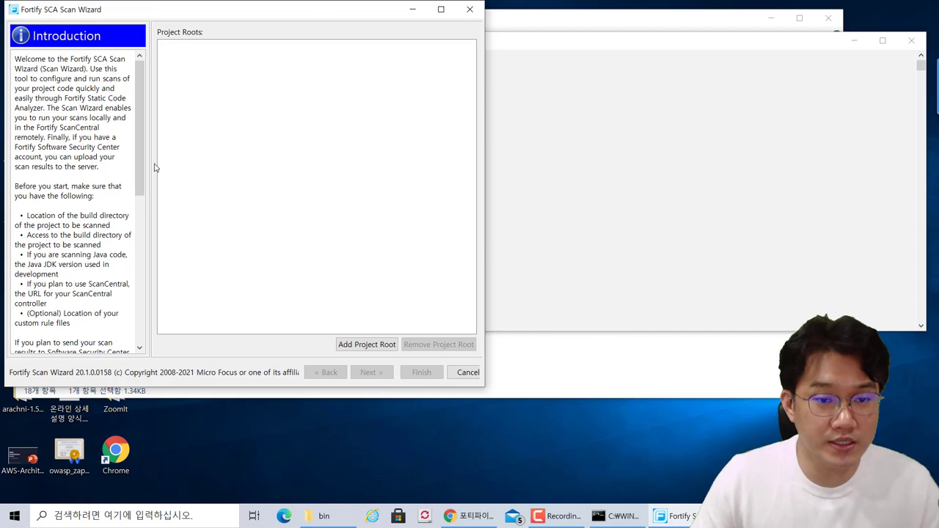
pyautogui.scroll(-10, 141, 165)
pyautogui.scroll(10, 141, 165)
pyautogui.moveTo(173, 13); pyautogui.dragTo(239, 38)
pyautogui.moveTo(172, 38); pyautogui.dragTo(119, 27)
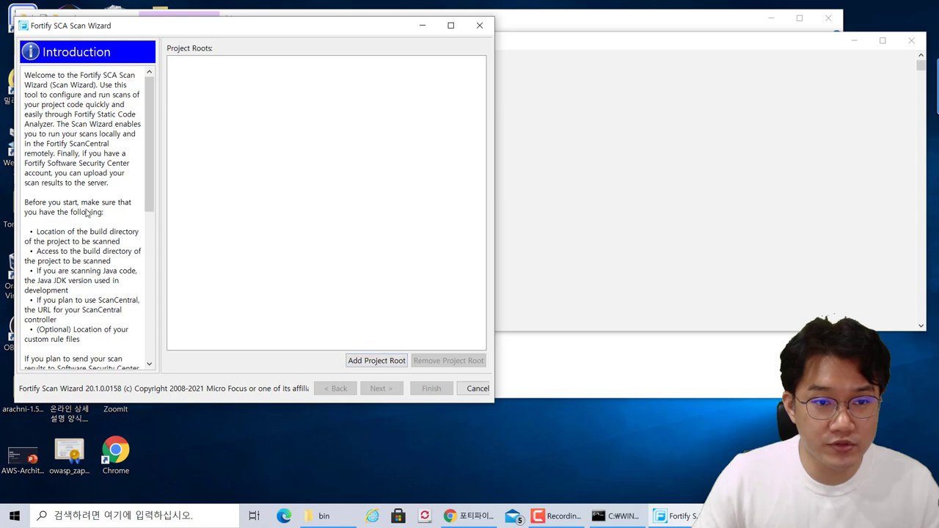
# Add the inner WebGoat-8.1.0 folder from Fortify_SCA_and_Apps_20.1.0\Samples\WebGoat-8.1.0 as the project root.
pyautogui.click(397, 361)
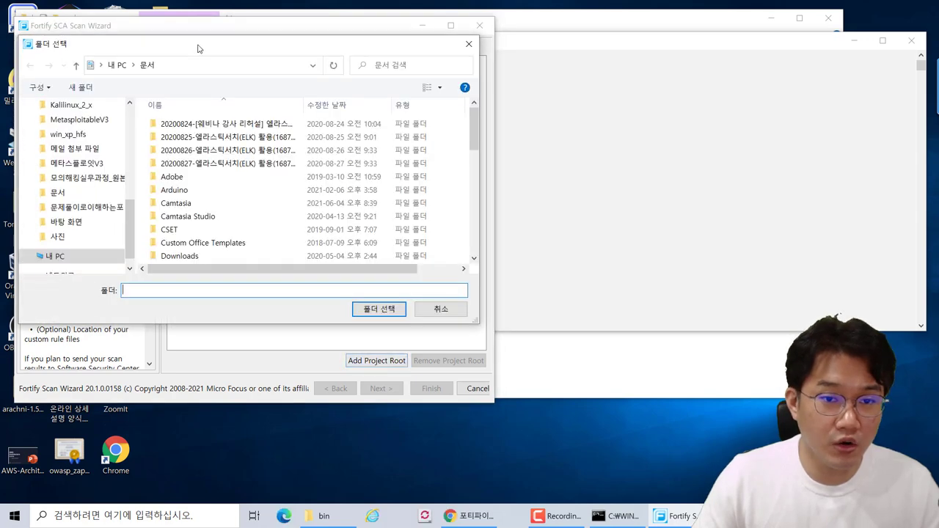
pyautogui.press('Escape')
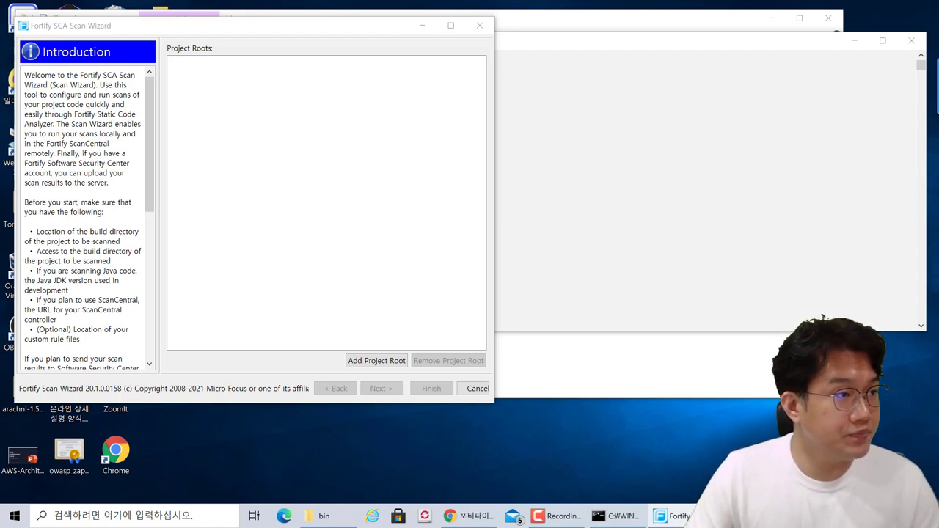
pyautogui.click(376, 361)
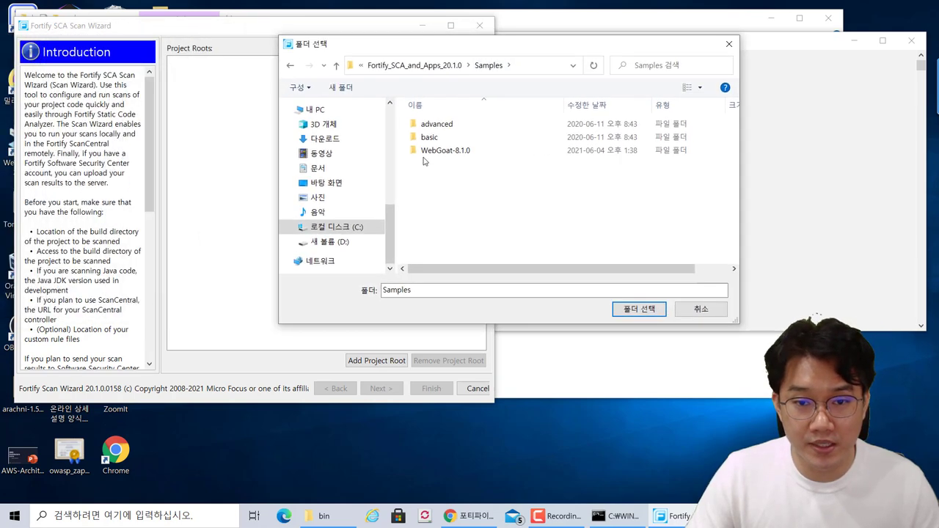
pyautogui.click(433, 154)
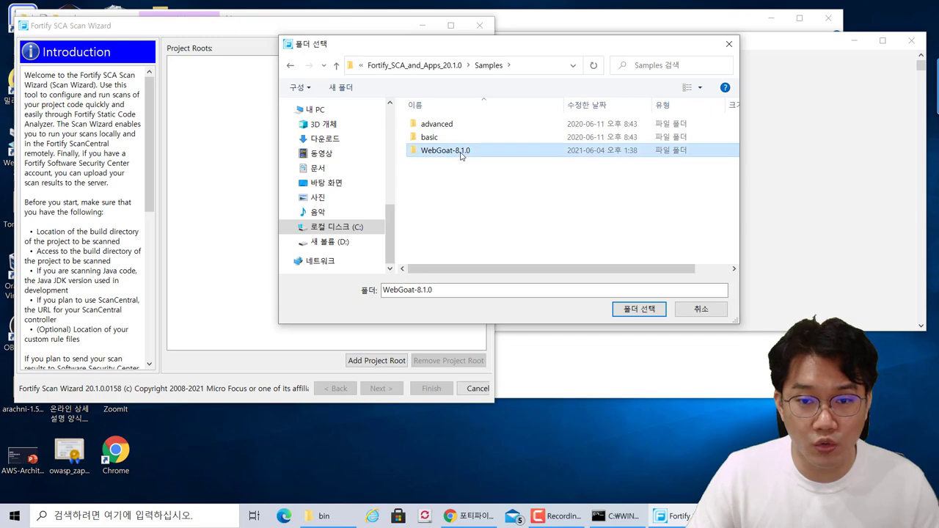
pyautogui.doubleClick(461, 151)
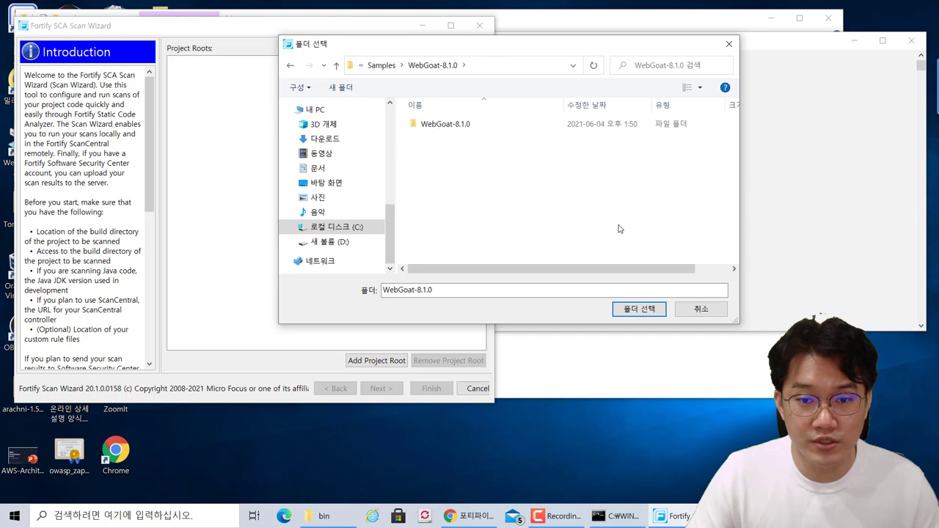
pyautogui.doubleClick(478, 125)
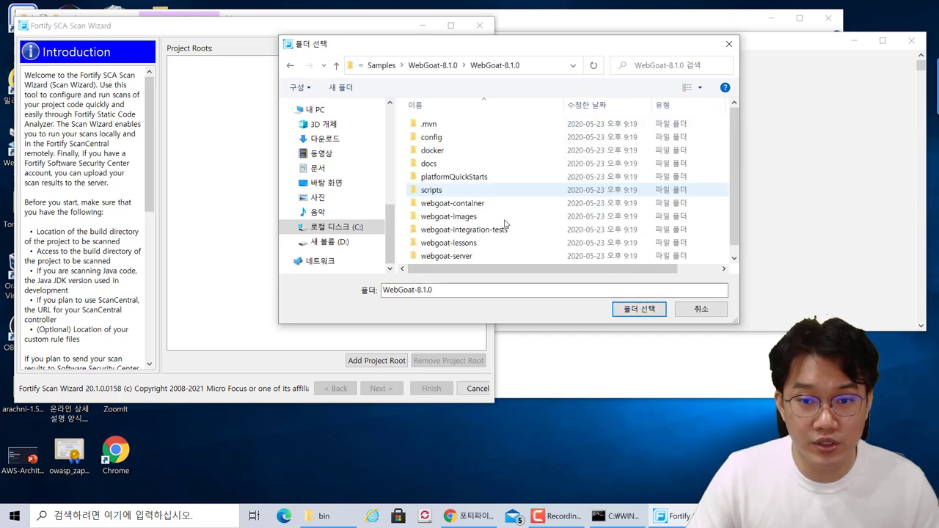
pyautogui.click(648, 308)
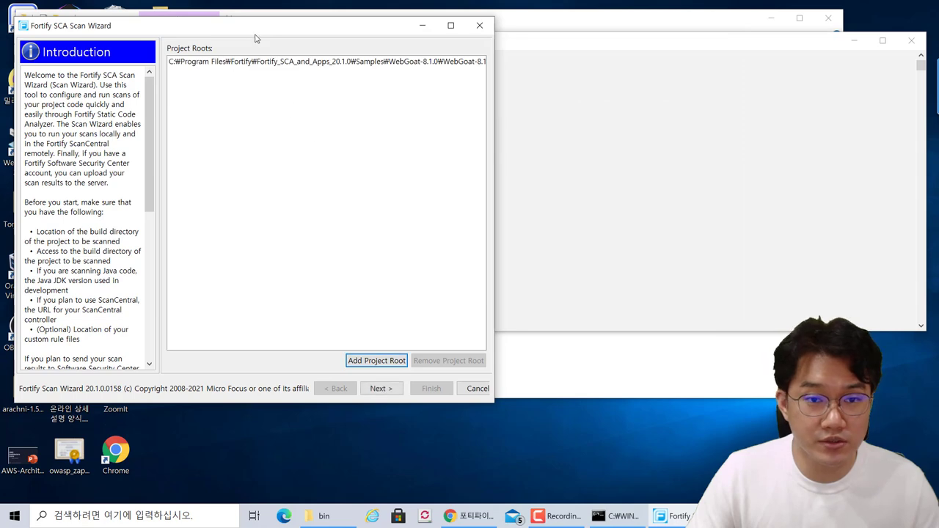
# Reposition the wizard window and proceed from the introduction to reviewing the source files.
pyautogui.moveTo(255, 37); pyautogui.dragTo(318, 37)
pyautogui.moveTo(145, 37); pyautogui.dragTo(186, 42)
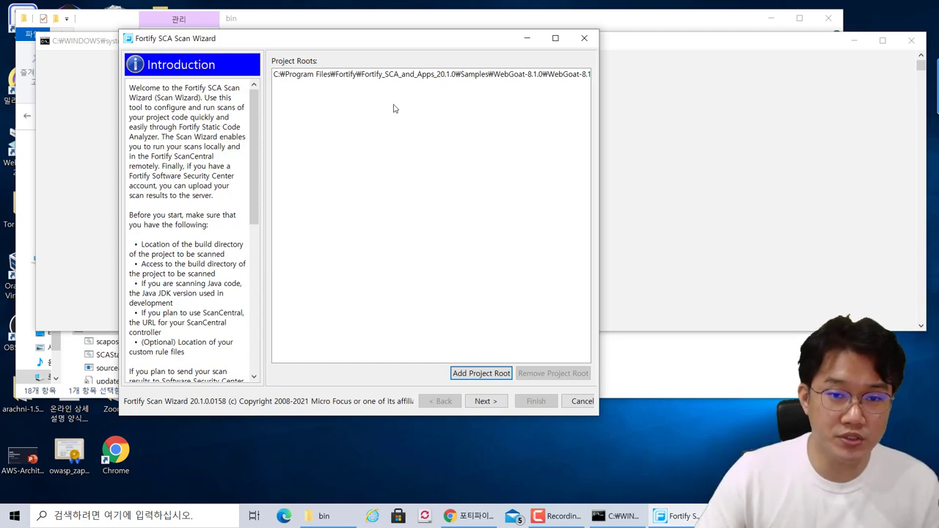
pyautogui.moveTo(391, 43); pyautogui.dragTo(339, 40)
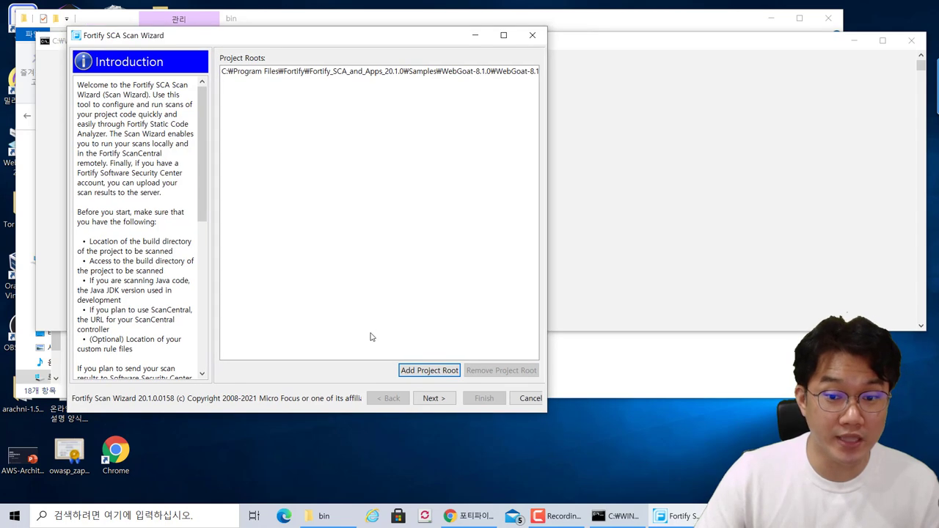
pyautogui.click(432, 400)
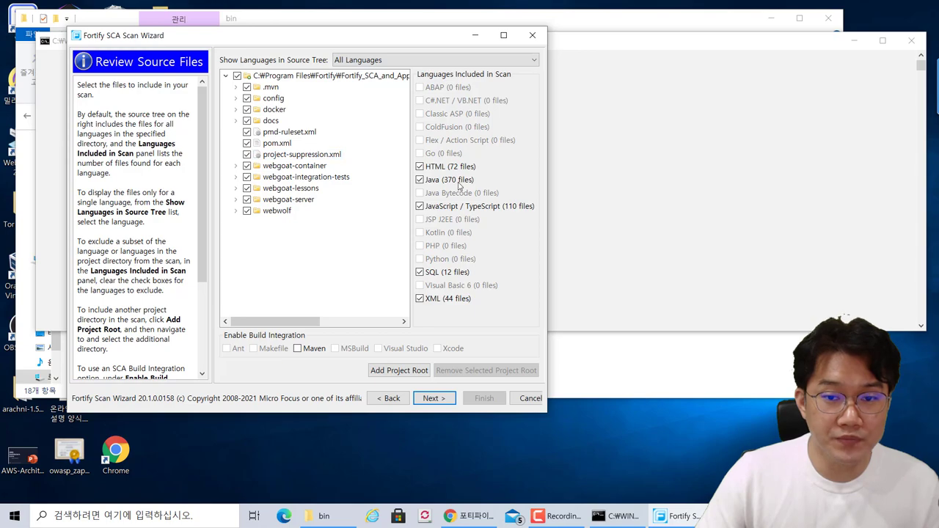
pyautogui.moveTo(431, 39); pyautogui.dragTo(458, 35)
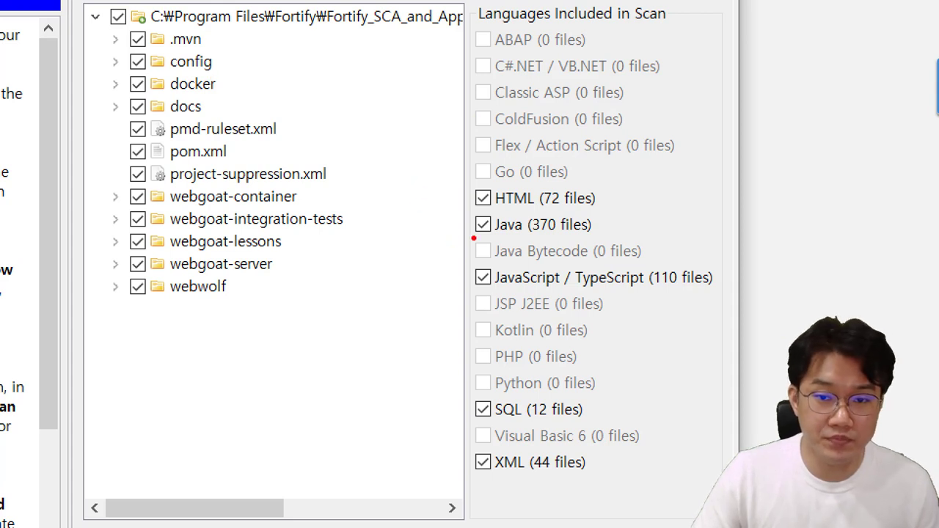
# Mark the languages included in the scan, emphasizing HTML, Java, JavaScript / TypeScript, SQL and XML, and clear the markings.
pyautogui.moveTo(454, 215)
pyautogui.mouseDown()
pyautogui.moveTo(464, 224)
pyautogui.moveTo(473, 212)
pyautogui.moveTo(467, 193)
pyautogui.mouseUp()
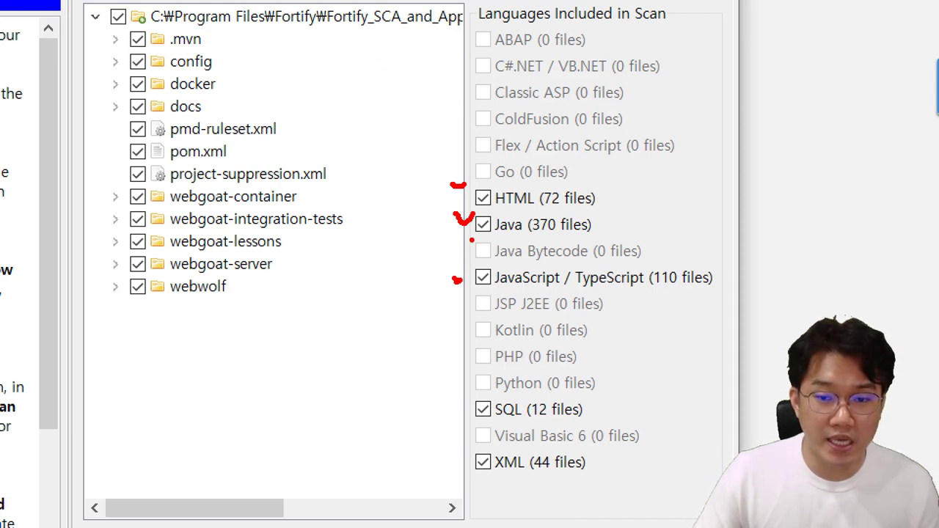
pyautogui.moveTo(472, 240); pyautogui.dragTo(629, 249)
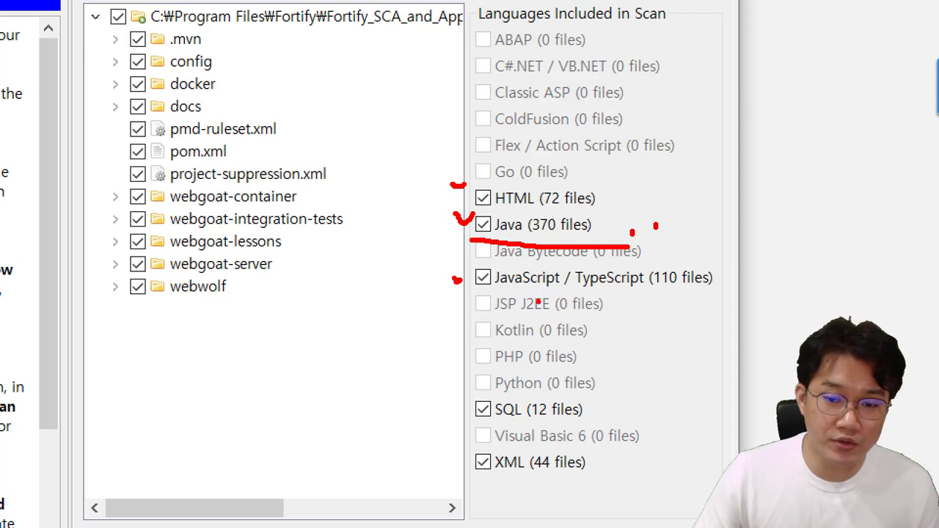
pyautogui.moveTo(586, 431)
pyautogui.mouseDown()
pyautogui.moveTo(450, 420)
pyautogui.moveTo(557, 382)
pyautogui.moveTo(597, 430)
pyautogui.mouseUp()
pyautogui.moveTo(620, 391); pyautogui.dragTo(635, 385)
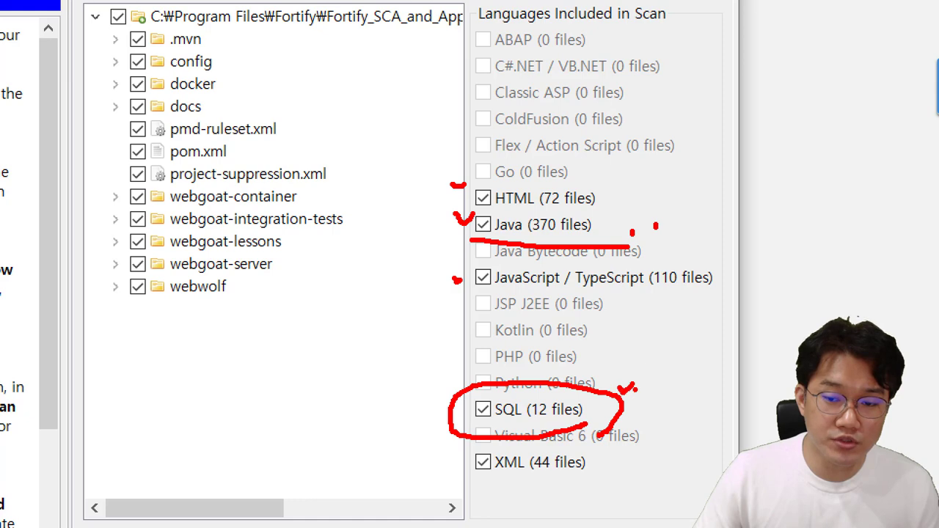
pyautogui.moveTo(476, 480); pyautogui.dragTo(551, 479)
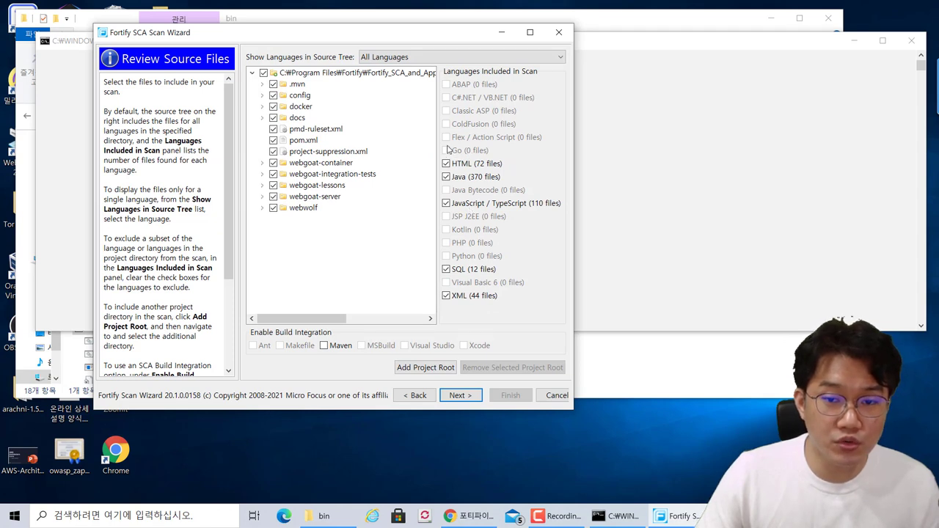
pyautogui.moveTo(431, 148); pyautogui.dragTo(576, 303)
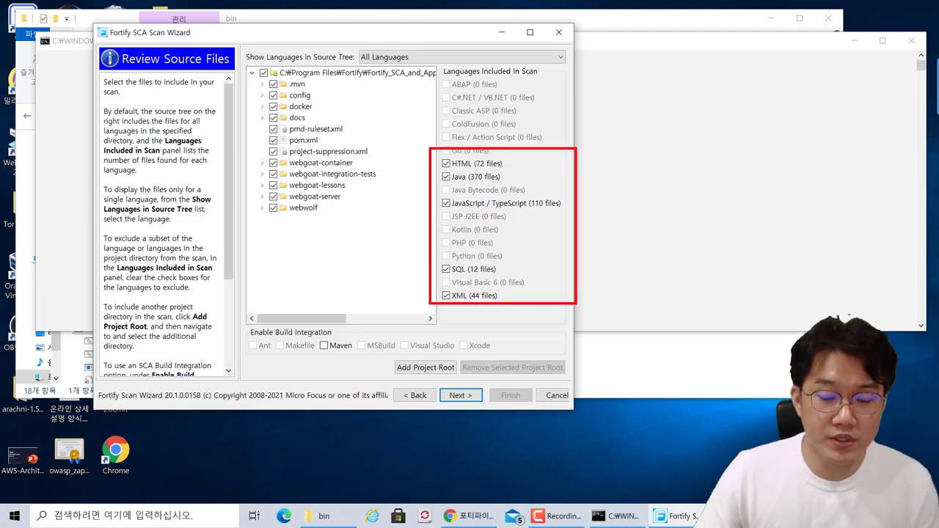
pyautogui.press('Escape')
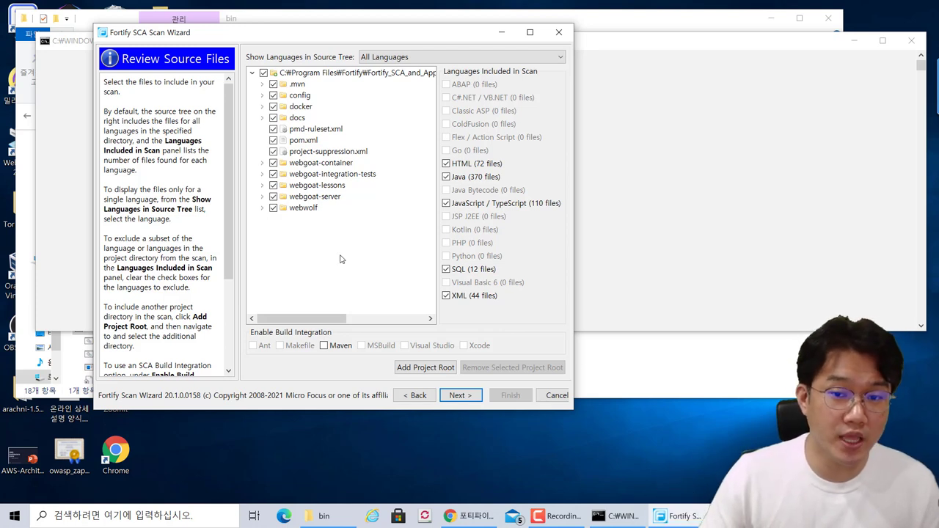
# Accept the selected source files and the class path without additional directories, and proceed to the Java source version.
pyautogui.click(460, 395)
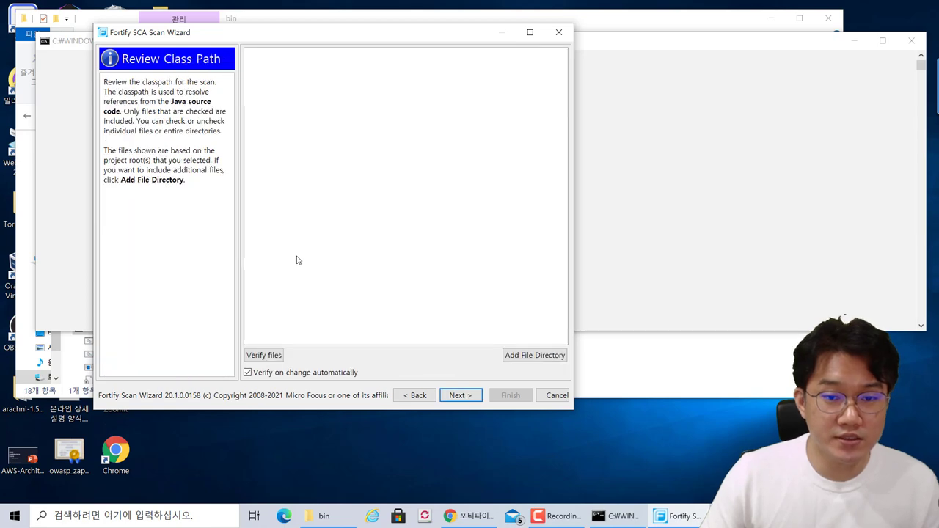
pyautogui.moveTo(265, 30); pyautogui.dragTo(227, 45)
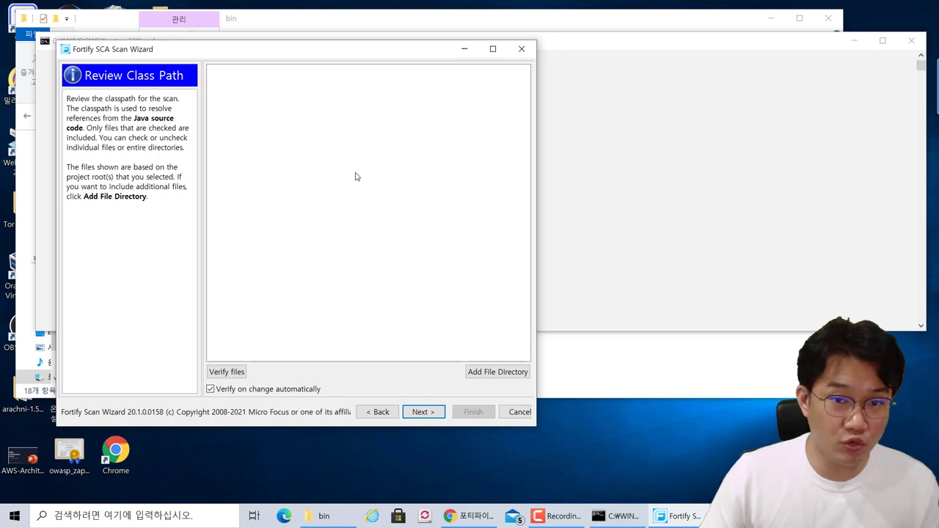
pyautogui.moveTo(213, 52); pyautogui.dragTo(259, 55)
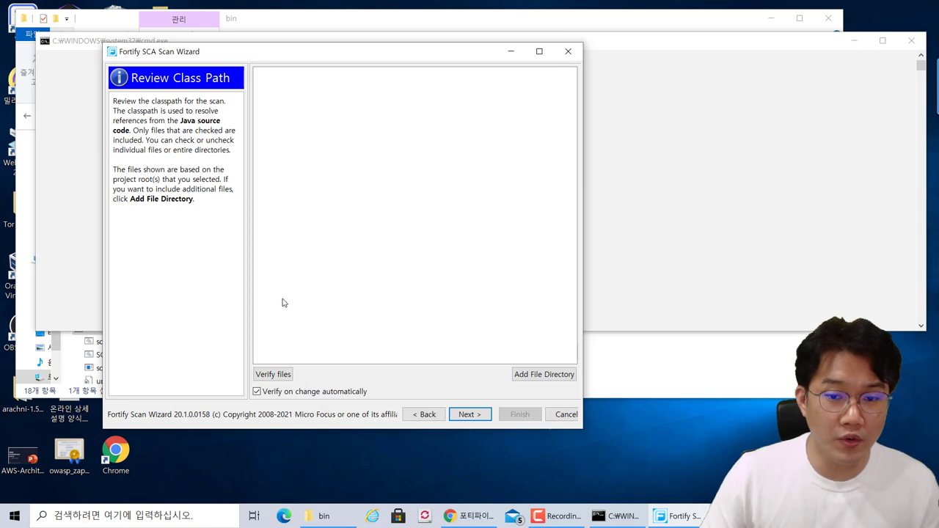
pyautogui.click(434, 417)
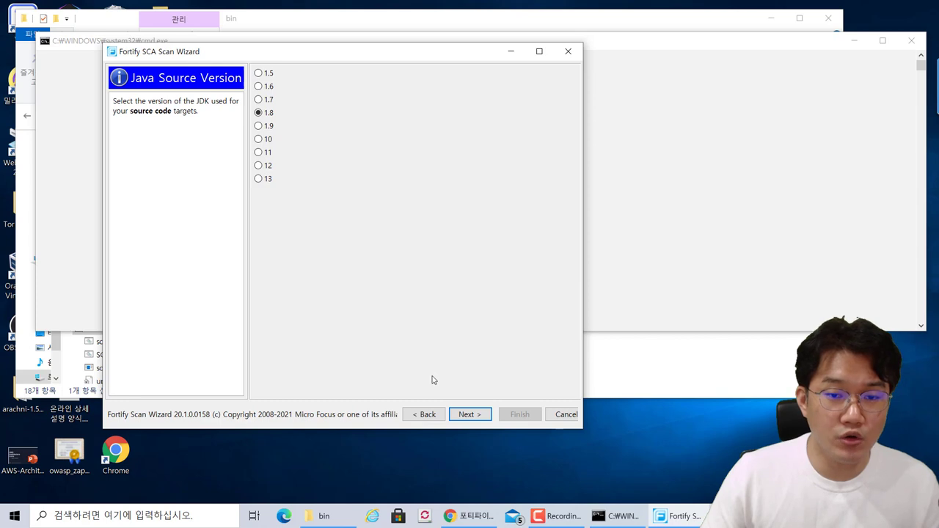
# Accept Java source version 1.8, point out the PL/SQL and T-SQL choices, and accept PL/SQL as the SQL type.
pyautogui.click(470, 415)
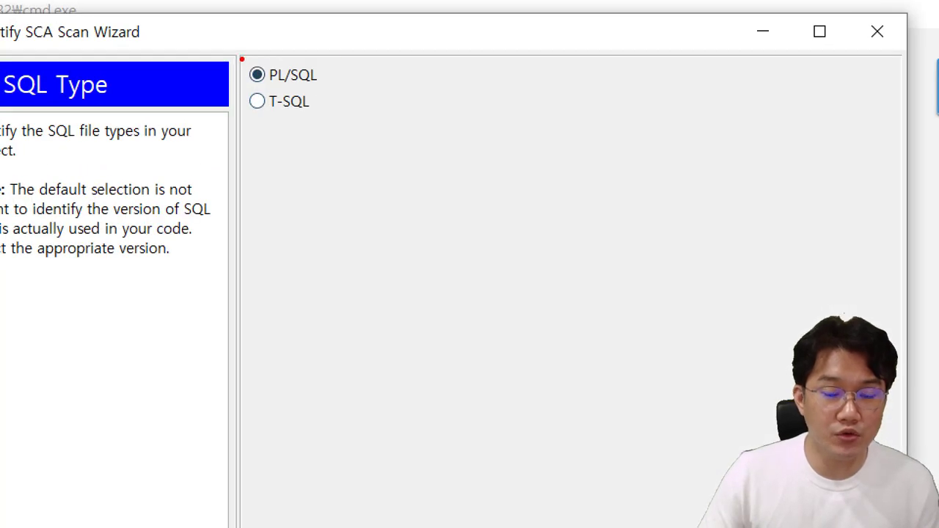
pyautogui.moveTo(241, 59)
pyautogui.mouseDown()
pyautogui.moveTo(341, 94)
pyautogui.moveTo(379, 81)
pyautogui.mouseUp()
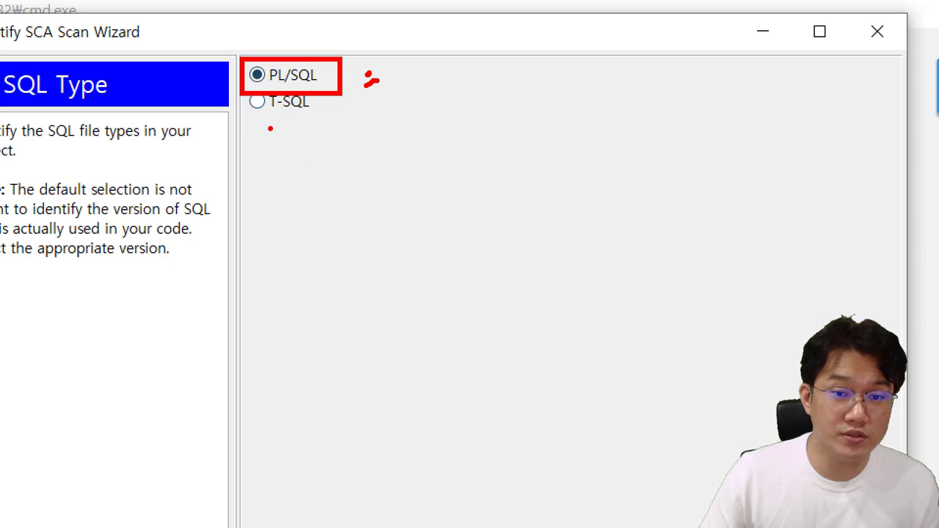
pyautogui.moveTo(269, 126); pyautogui.dragTo(301, 126)
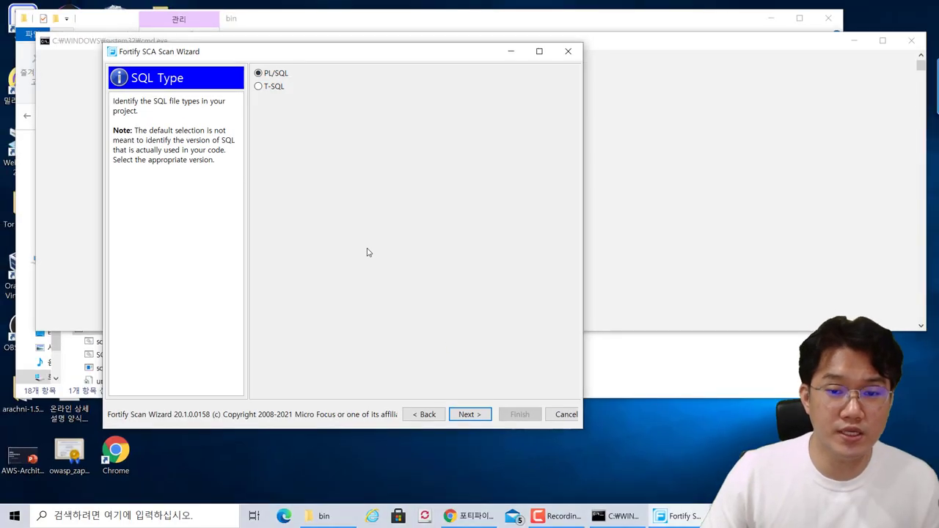
pyautogui.click(470, 415)
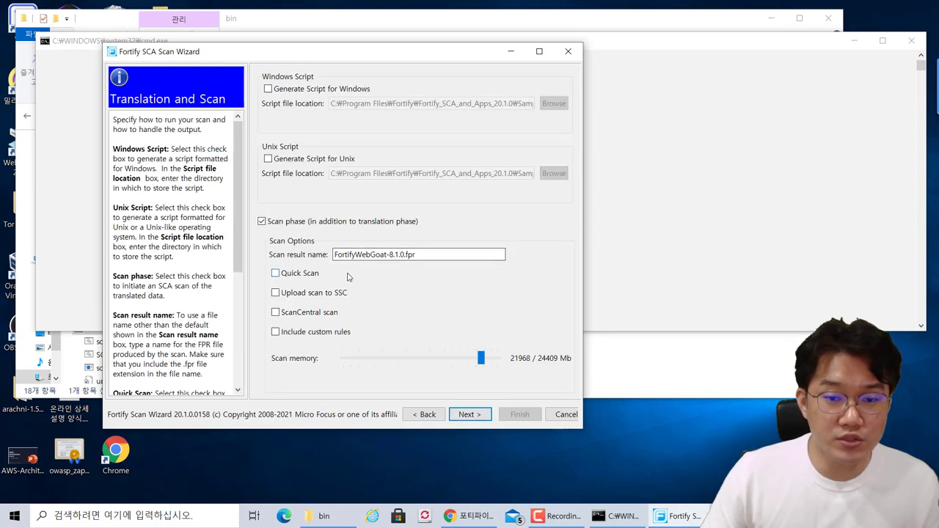
# Enable script generation for Windows in the Translation and Scan settings.
pyautogui.moveTo(372, 53); pyautogui.dragTo(306, 53)
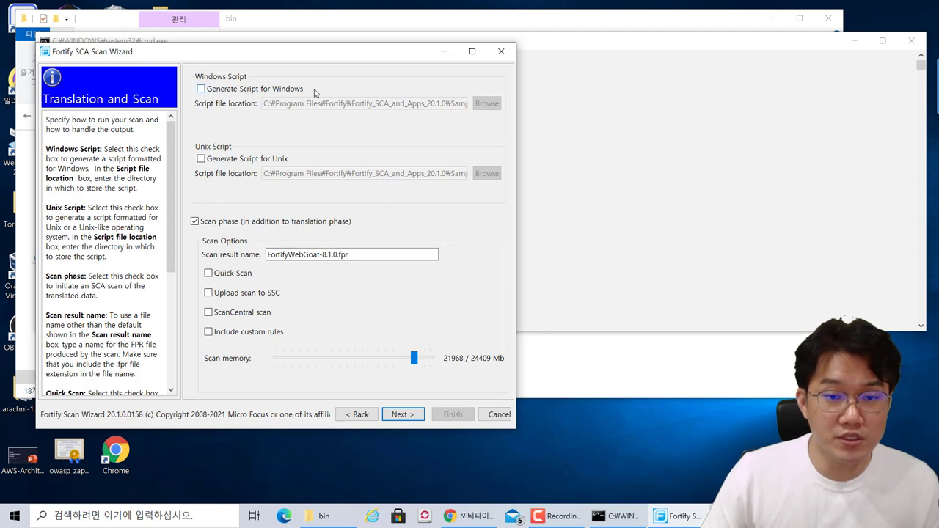
pyautogui.click(201, 89)
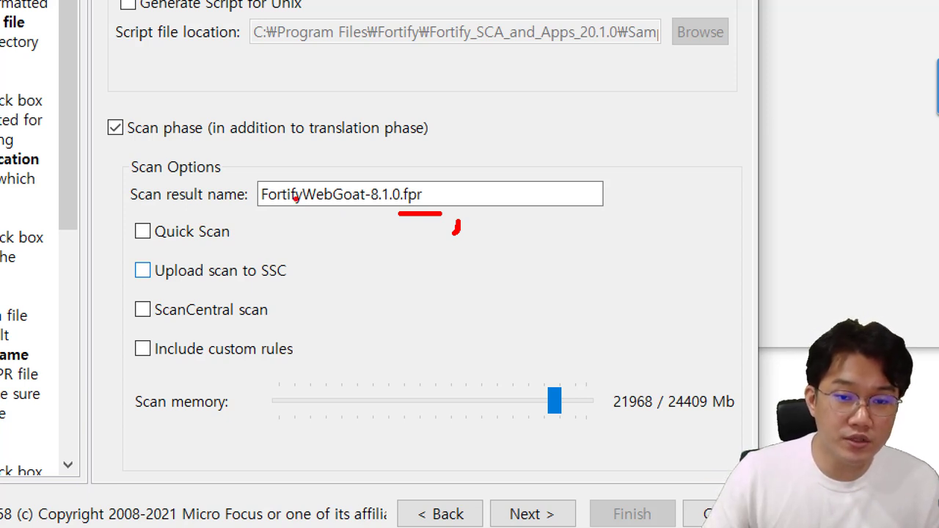
# Mark the Scan Options heading and the Quick Scan and Upload scan to SSC options in the zoomed view.
pyautogui.moveTo(232, 164); pyautogui.dragTo(249, 156)
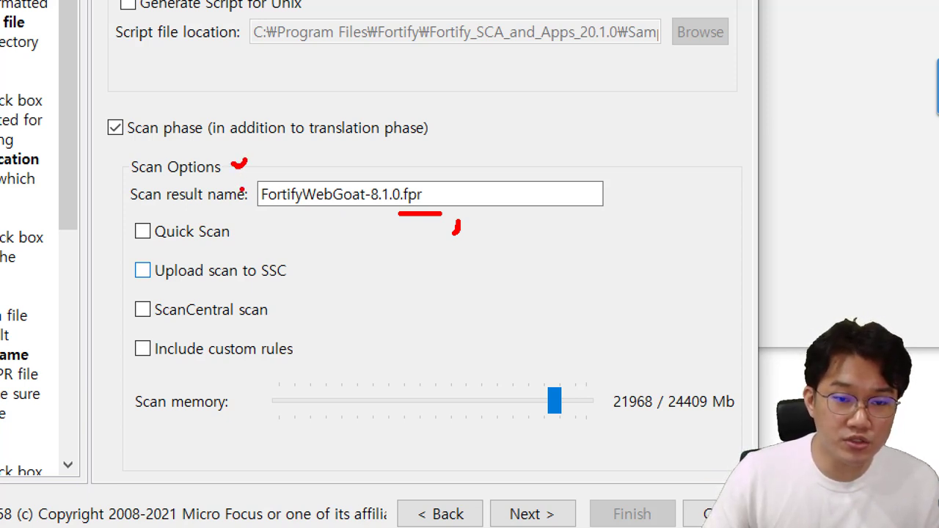
pyautogui.moveTo(135, 246); pyautogui.dragTo(217, 243)
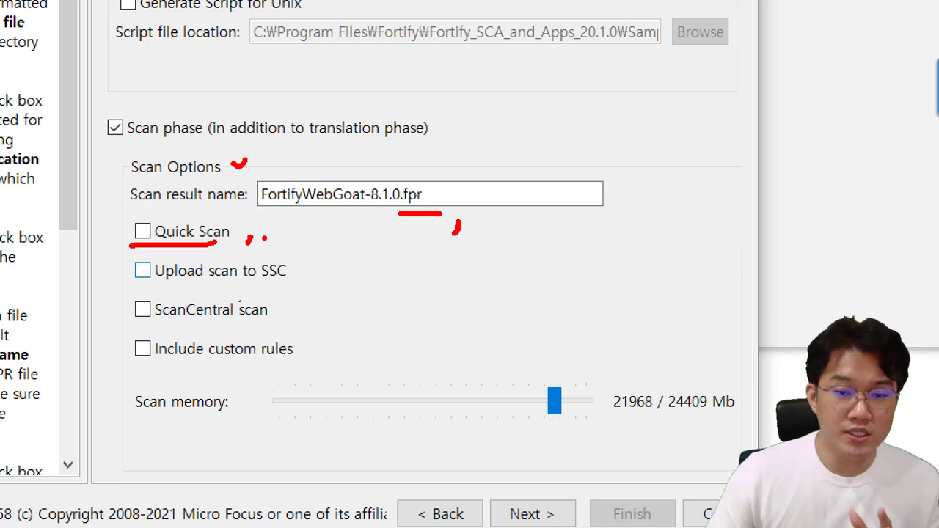
pyautogui.moveTo(255, 279); pyautogui.dragTo(287, 282)
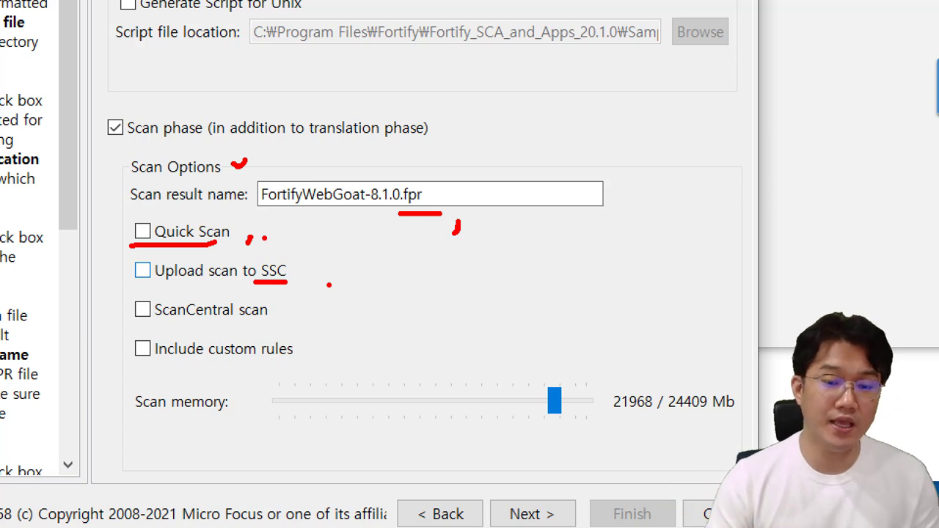
pyautogui.moveTo(301, 266); pyautogui.dragTo(335, 277)
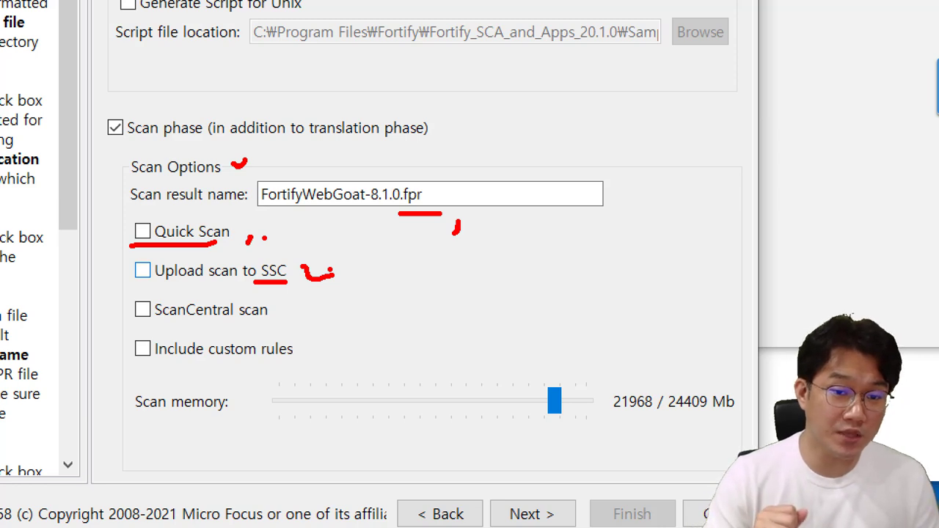
pyautogui.press('Escape')
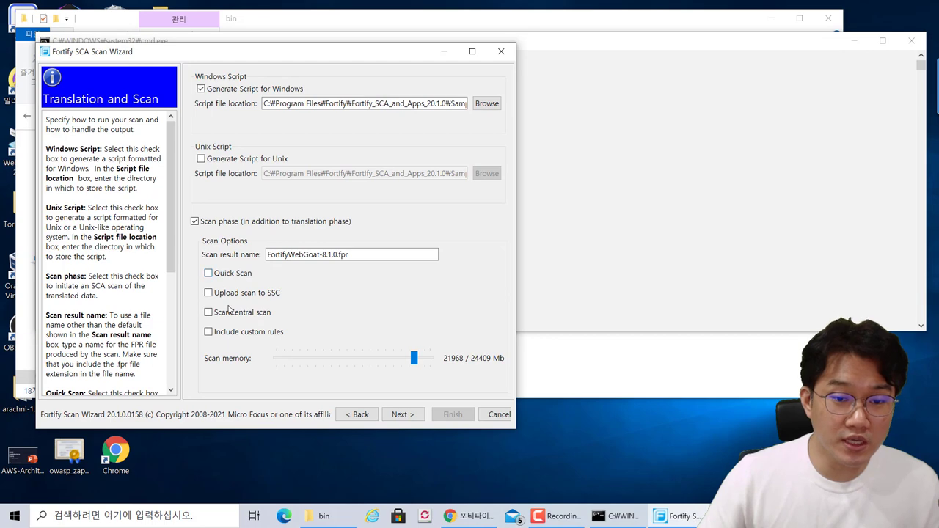
# Zoom in on the scan options and mark Include custom rules with a box and an arrow.
pyautogui.hotkey('ctrl', '1')
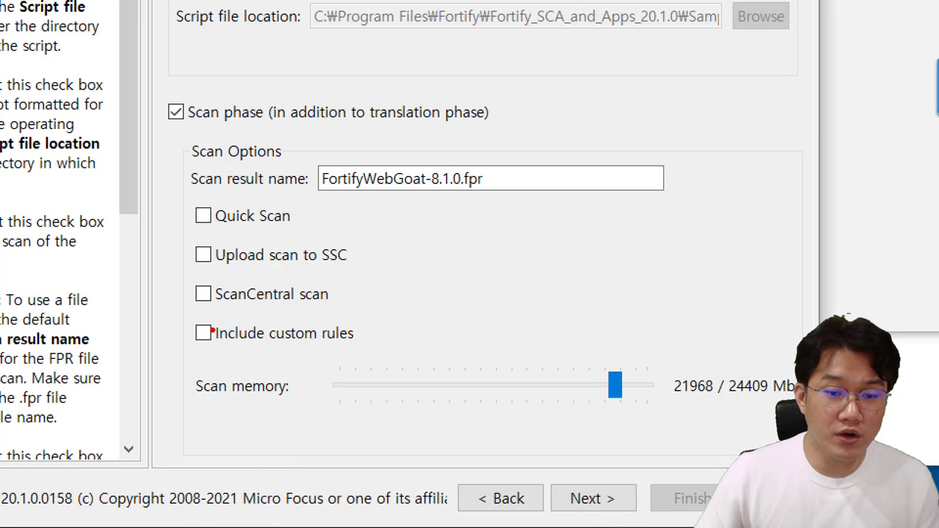
pyautogui.moveTo(199, 323); pyautogui.dragTo(297, 339)
pyautogui.moveTo(414, 275)
pyautogui.mouseDown()
pyautogui.moveTo(383, 317)
pyautogui.moveTo(399, 323)
pyautogui.mouseUp()
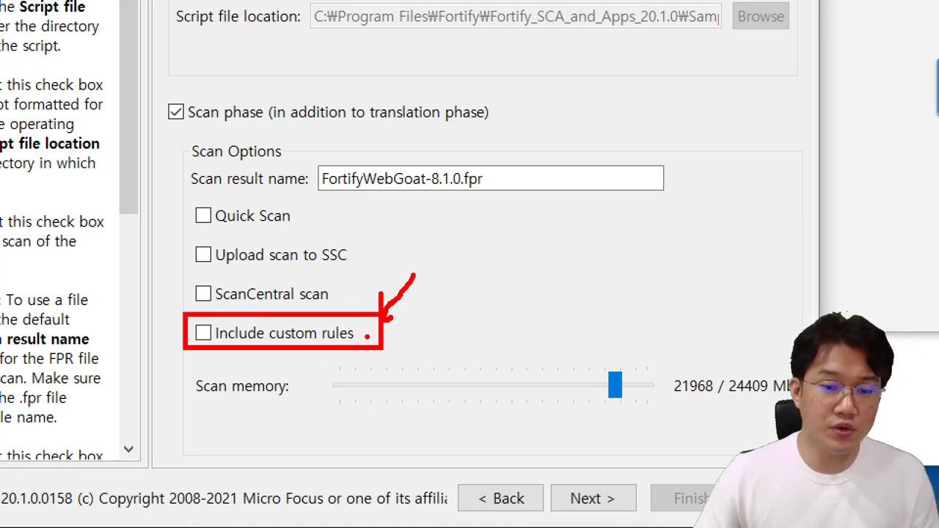
pyautogui.press('Escape')
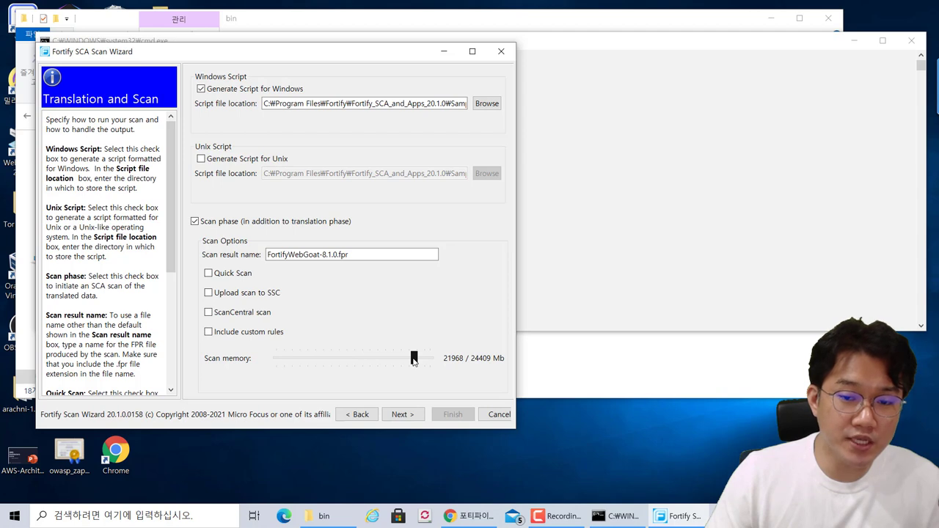
# Set the scan memory to 16151 MB and generate the Windows script, overwriting the existing FortifyWebGoat-8.1.0.bat.
pyautogui.moveTo(413, 360); pyautogui.dragTo(376, 359)
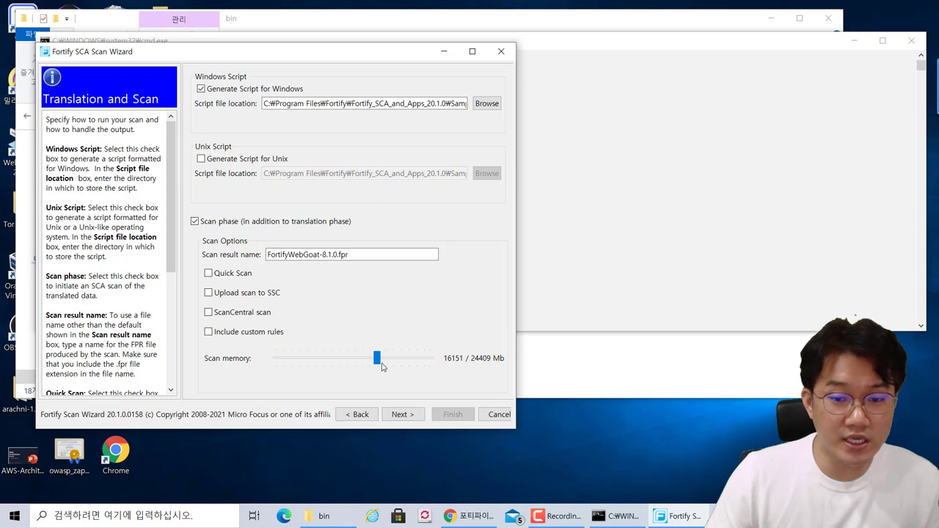
pyautogui.click(396, 416)
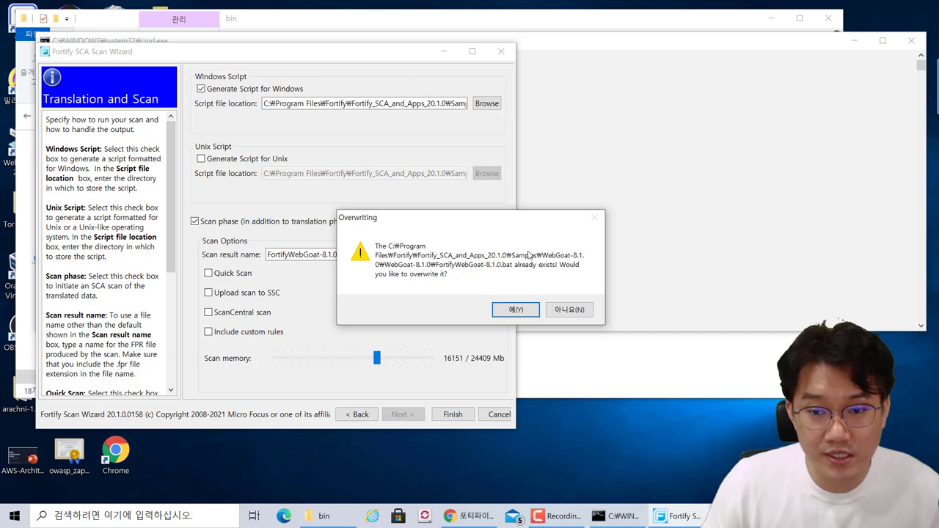
pyautogui.click(514, 310)
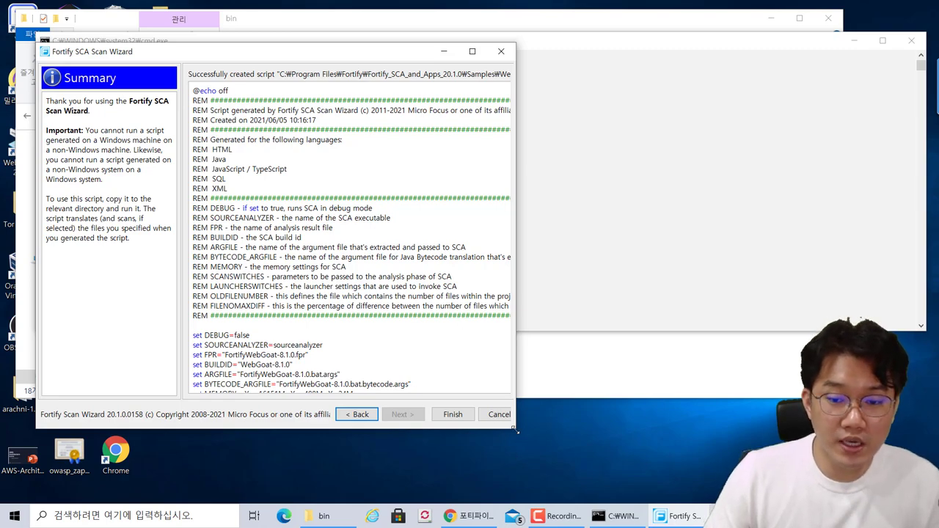
# Enlarge the wizard's summary, review the generated script through to its end, and finish the wizard.
pyautogui.moveTo(516, 428); pyautogui.dragTo(693, 482)
pyautogui.click(472, 276)
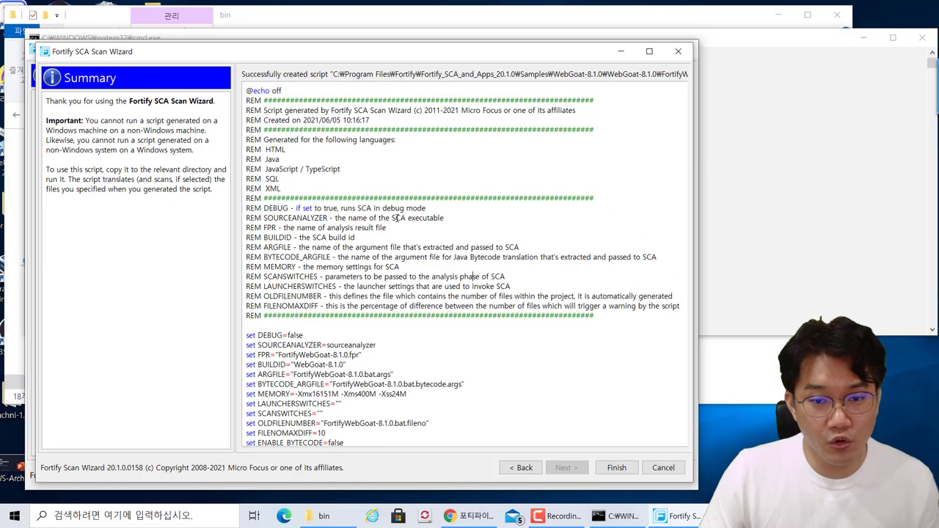
pyautogui.scroll(-3, 316, 281)
pyautogui.scroll(-20, 397, 218)
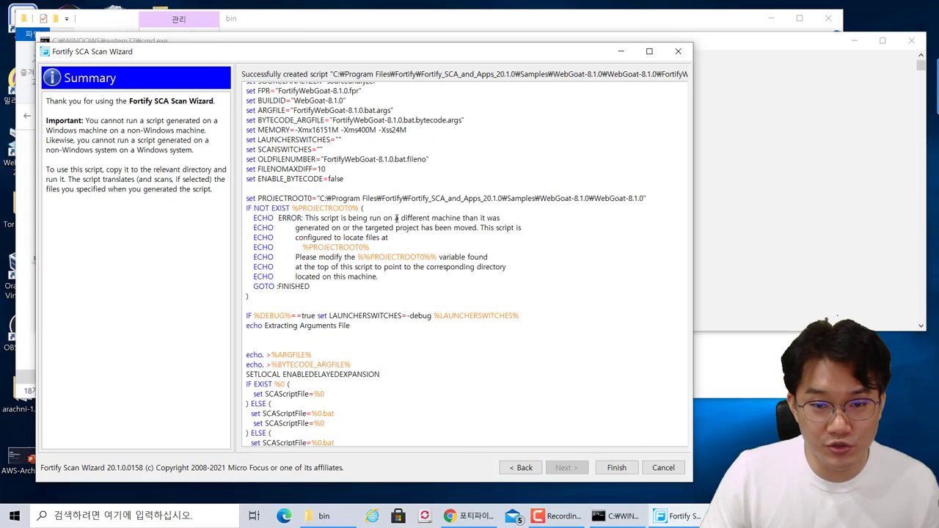
pyautogui.moveTo(333, 50); pyautogui.dragTo(226, 29)
pyautogui.scroll(-15, 270, 212)
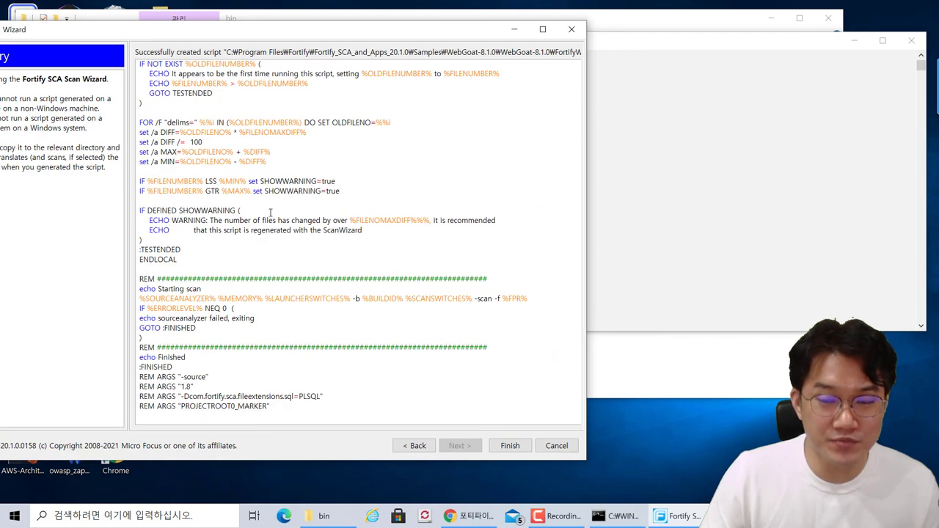
pyautogui.scroll(6, 270, 213)
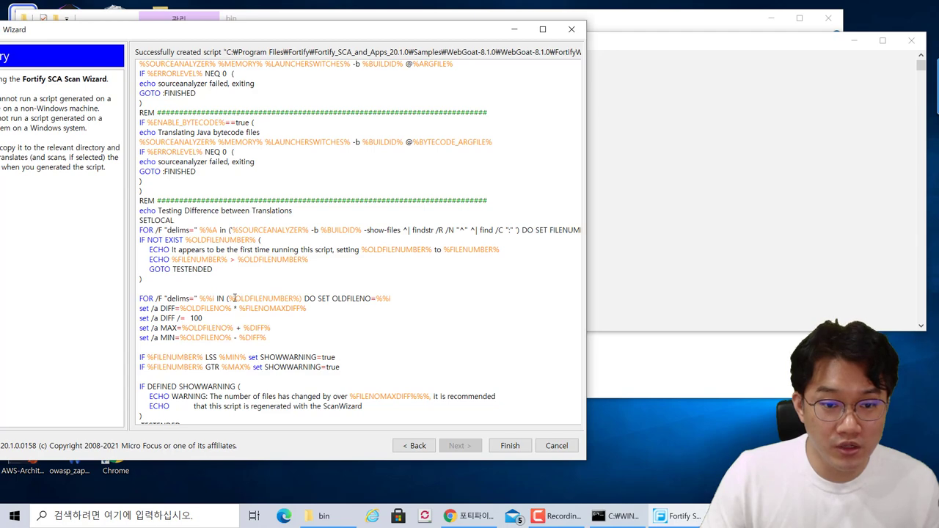
pyautogui.scroll(-3, 235, 298)
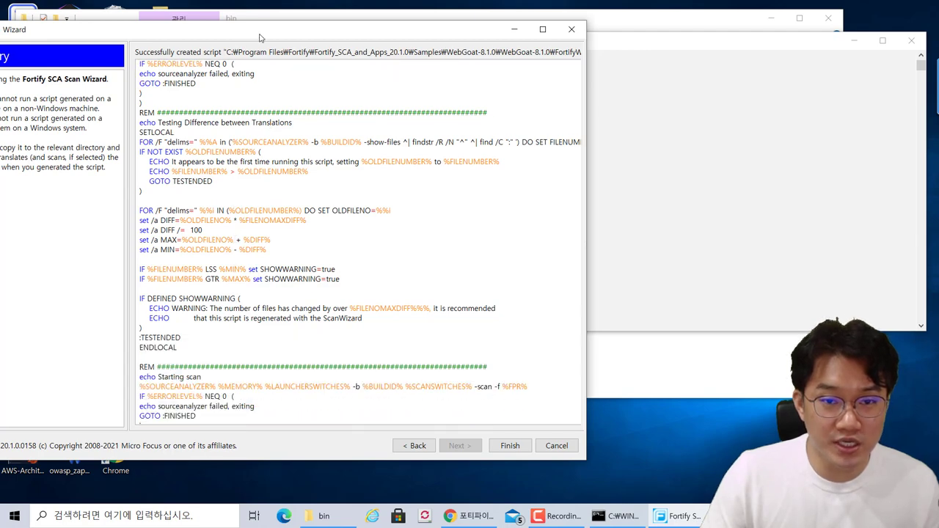
pyautogui.moveTo(262, 39); pyautogui.dragTo(304, 31)
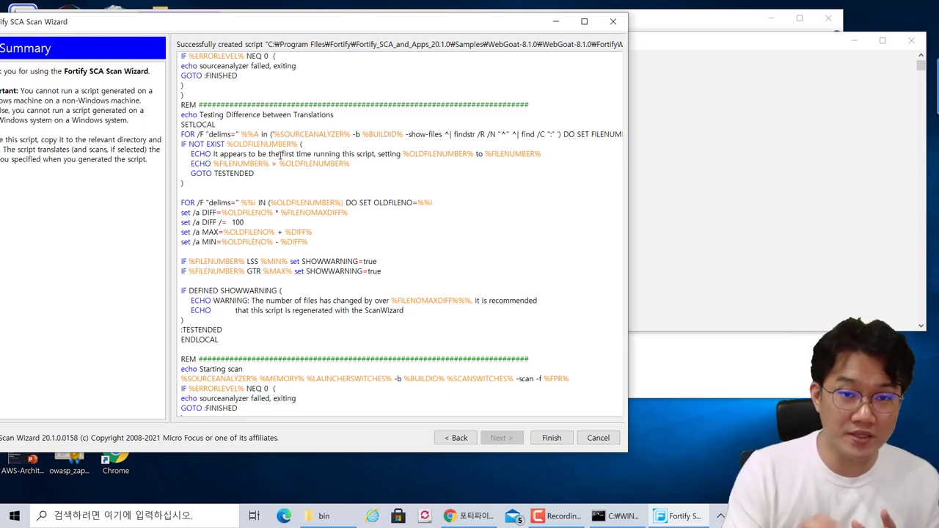
pyautogui.click(552, 437)
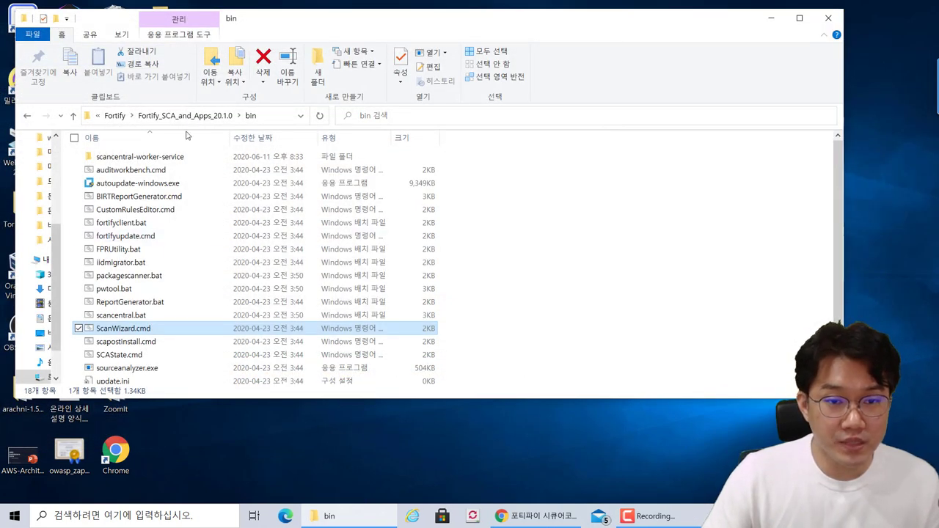
# Go to the inner WebGoat-8.1.0 project folder under Fortify's Samples folder and sort its files by modification date, newest first.
pyautogui.click(184, 117)
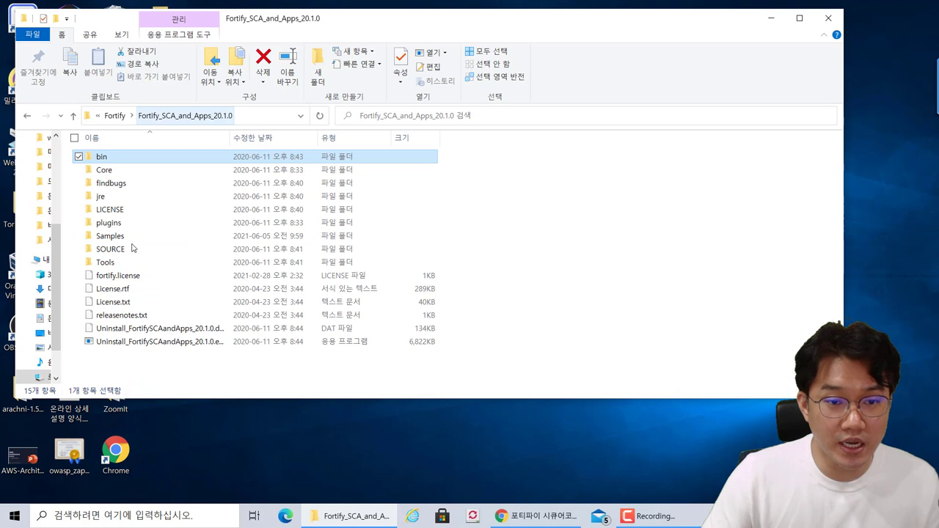
pyautogui.click(131, 239)
pyautogui.doubleClick(132, 239)
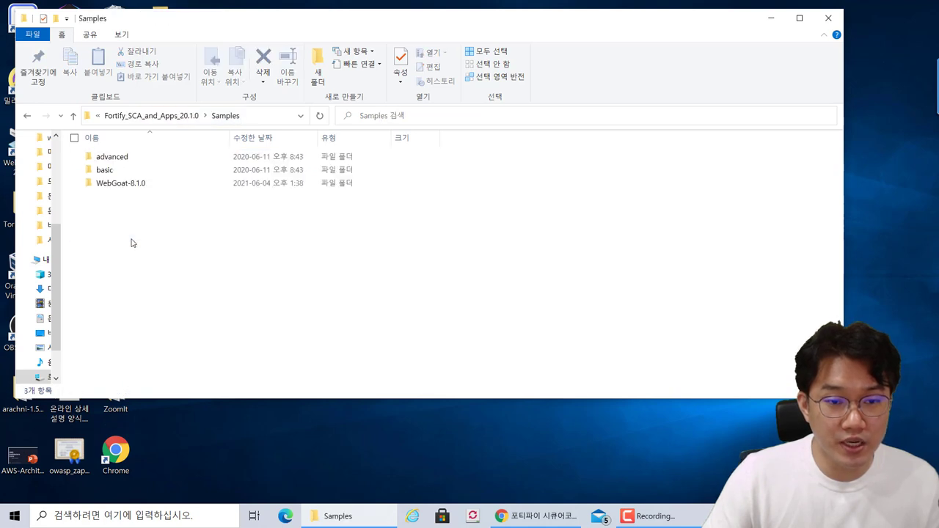
pyautogui.doubleClick(126, 188)
pyautogui.doubleClick(125, 162)
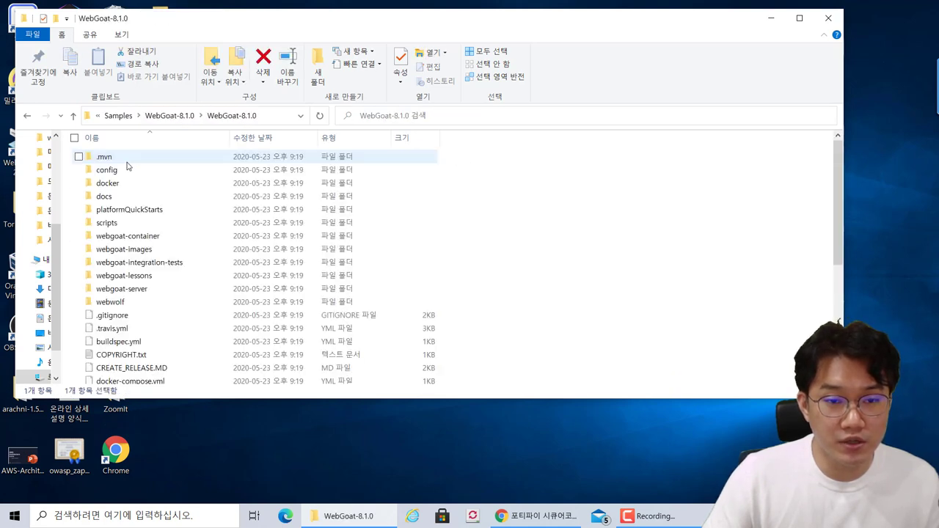
pyautogui.click(279, 146)
# Open FortifyWebGoat-8.1.0.bat for editing in Notepad++ and decline the program update.
pyautogui.click(130, 157)
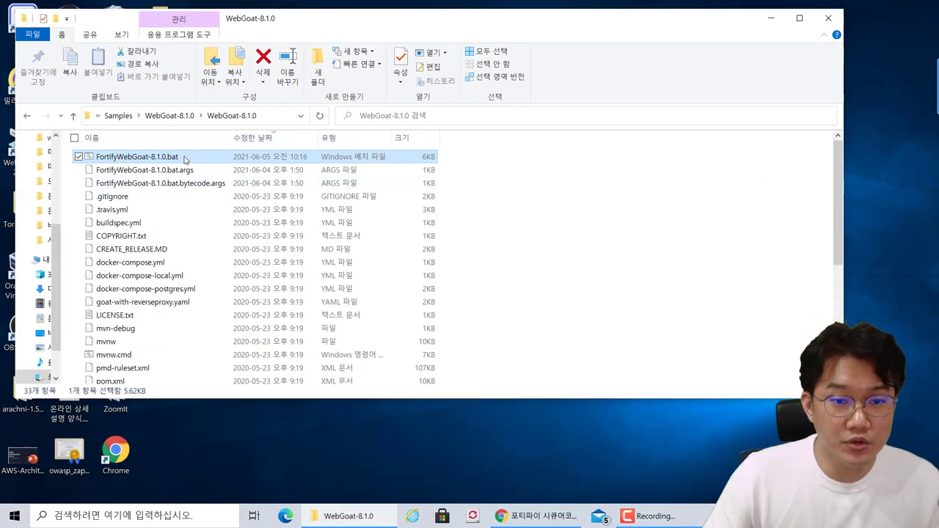
pyautogui.rightClick(180, 158)
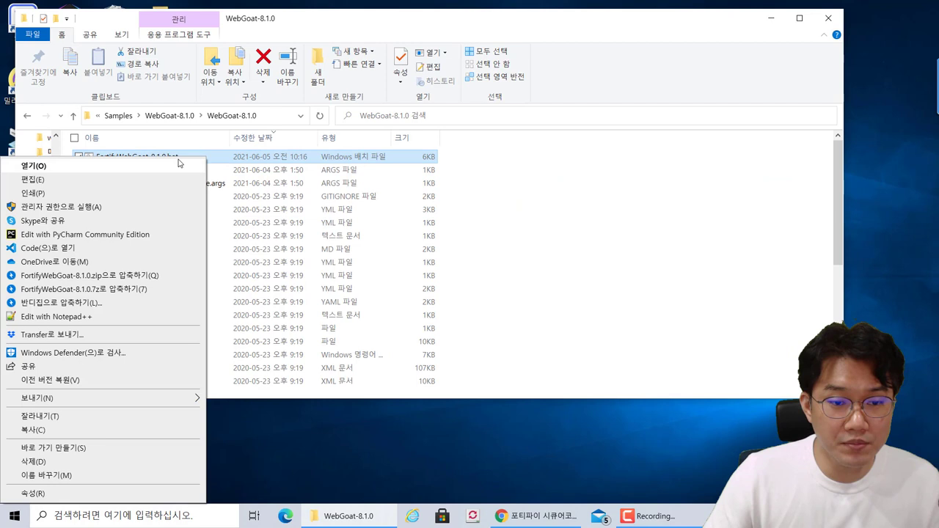
pyautogui.click(110, 316)
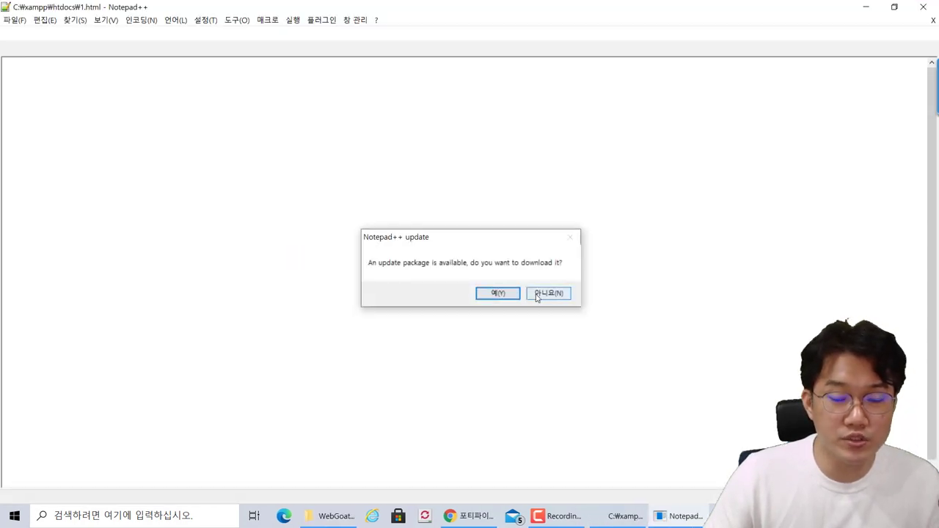
pyautogui.click(546, 292)
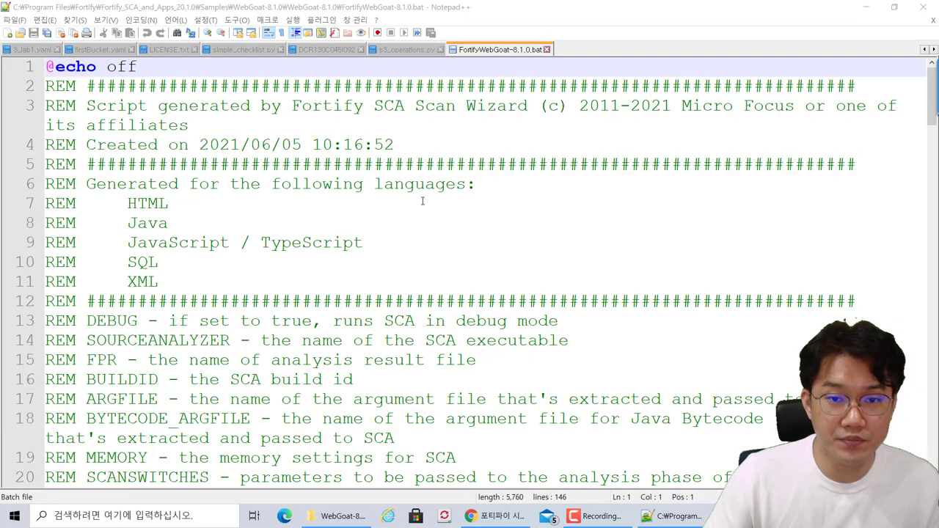
# Examine the batch script's variable settings, translation commands, scan command and closing arguments, and minimize Notepad++.
pyautogui.click(423, 203)
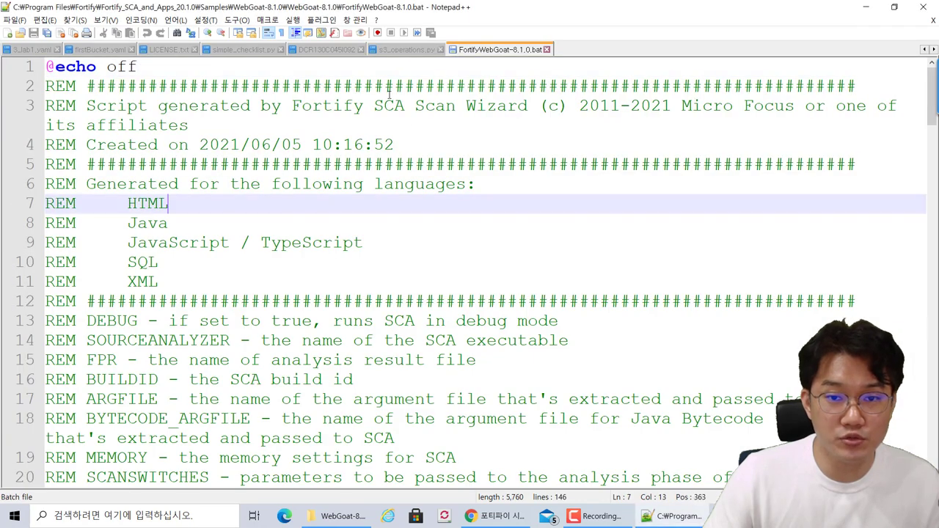
pyautogui.keyDown('ctrl'); pyautogui.scroll(-1, 381, 235); pyautogui.keyUp('ctrl')
pyautogui.scroll(-13, 382, 235)
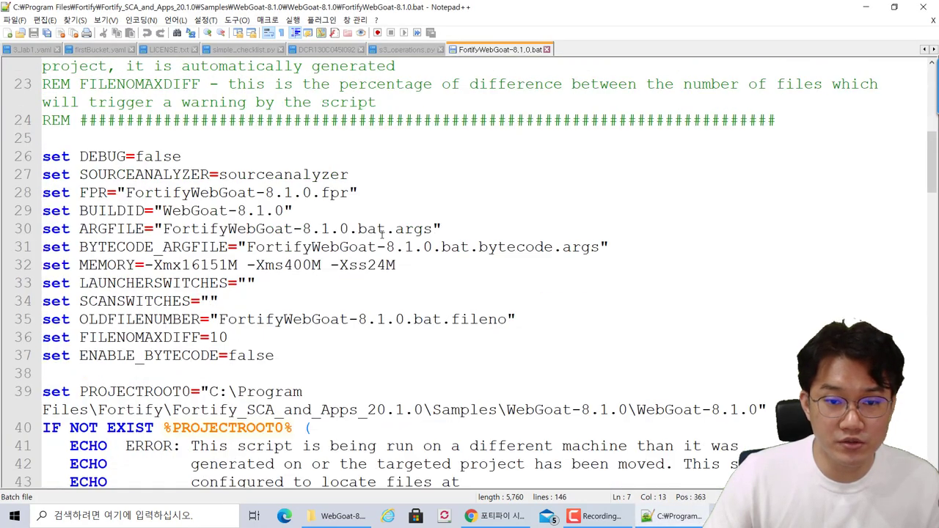
pyautogui.scroll(-17, 382, 235)
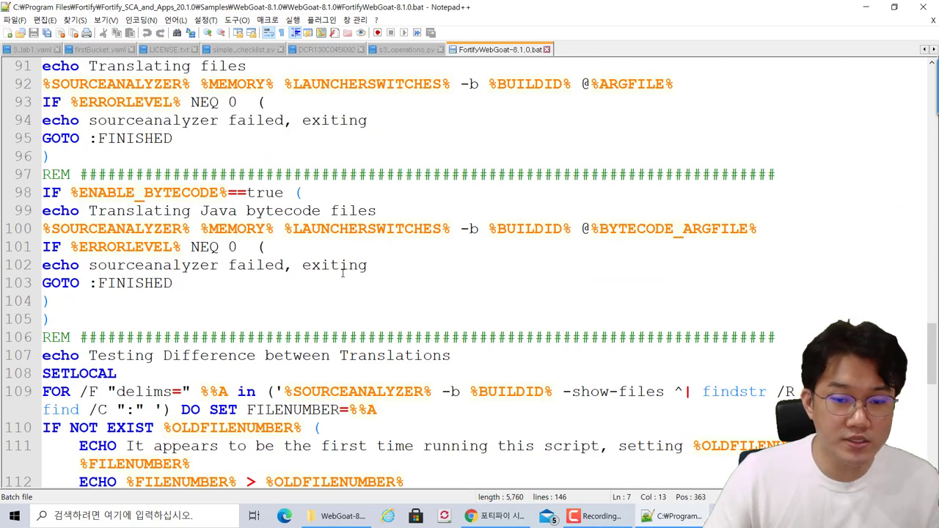
pyautogui.scroll(-7, 342, 273)
pyautogui.scroll(-1, 342, 273)
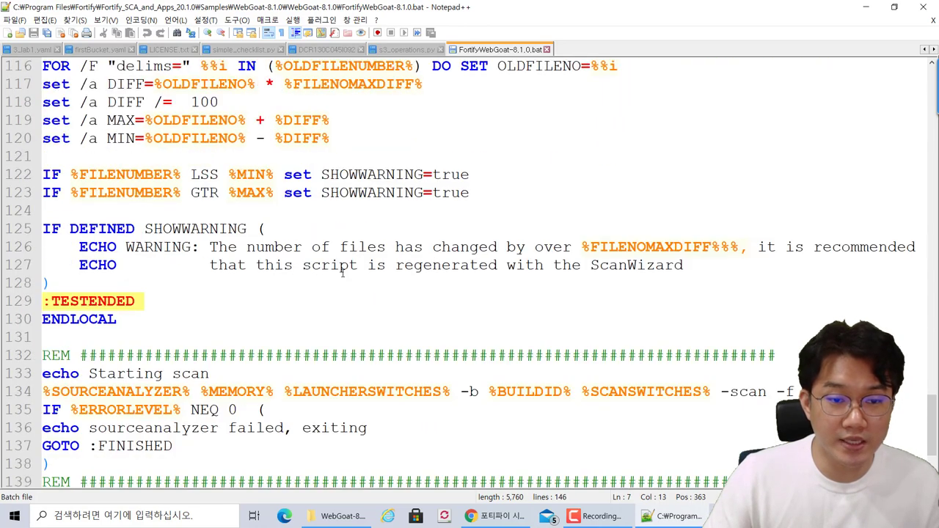
pyautogui.scroll(-2, 342, 273)
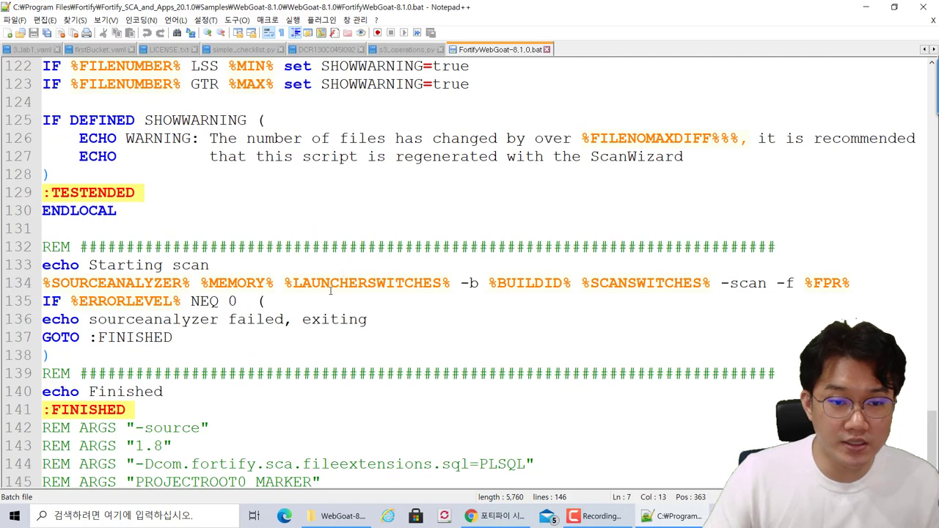
pyautogui.scroll(-1, 318, 293)
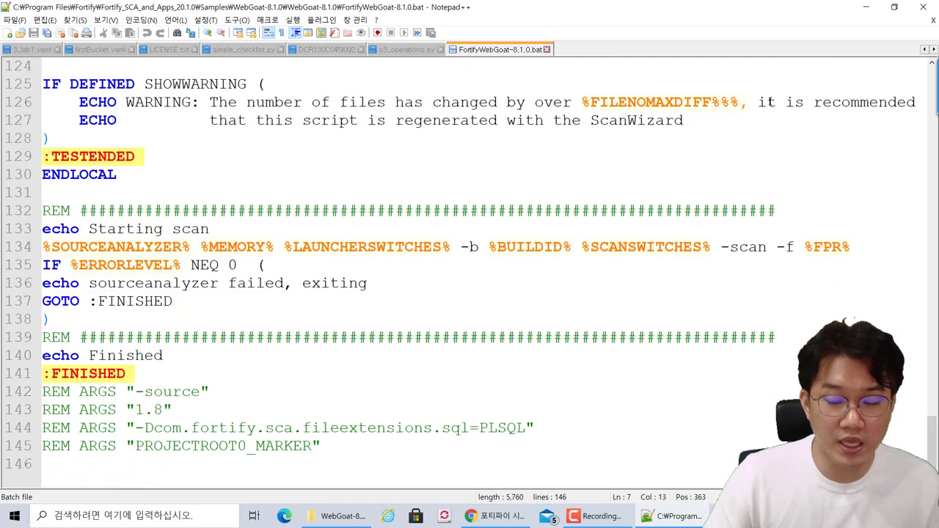
pyautogui.click(870, 10)
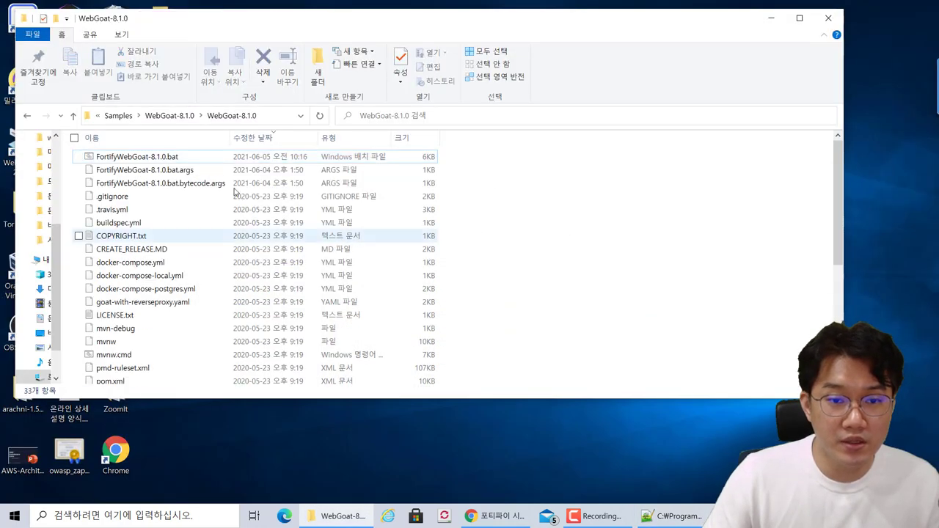
# Run FortifyWebGoat-8.1.0.bat from the project folder and move its console window to check the script's files behind it.
pyautogui.click(185, 152)
pyautogui.doubleClick(189, 160)
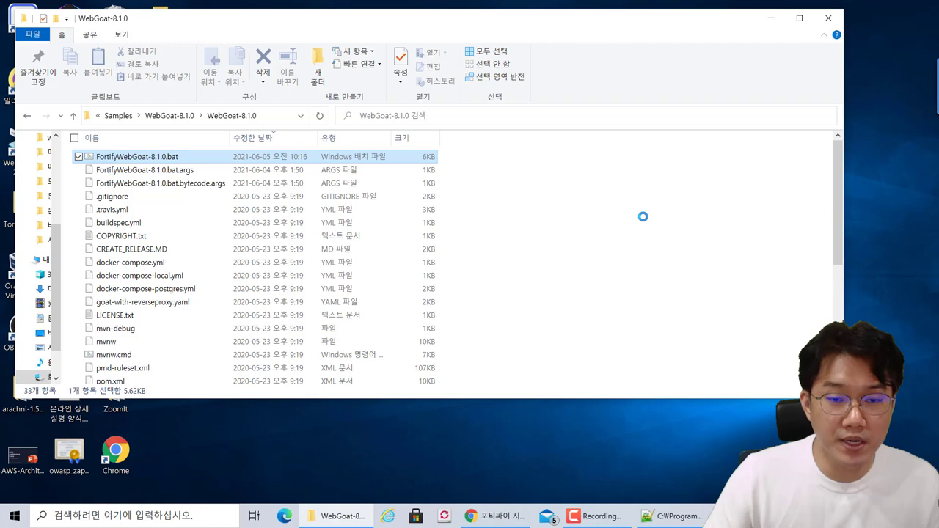
pyautogui.doubleClick(190, 163)
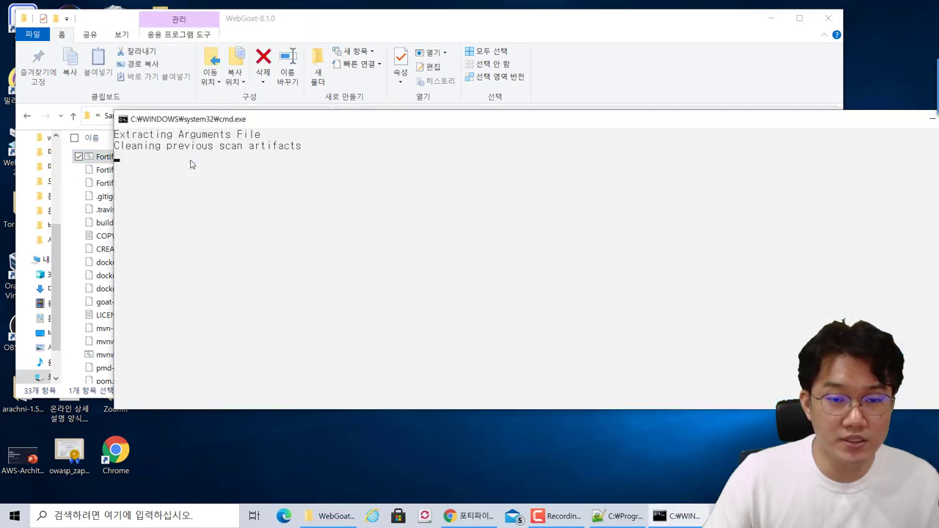
pyautogui.moveTo(266, 126); pyautogui.dragTo(205, 127)
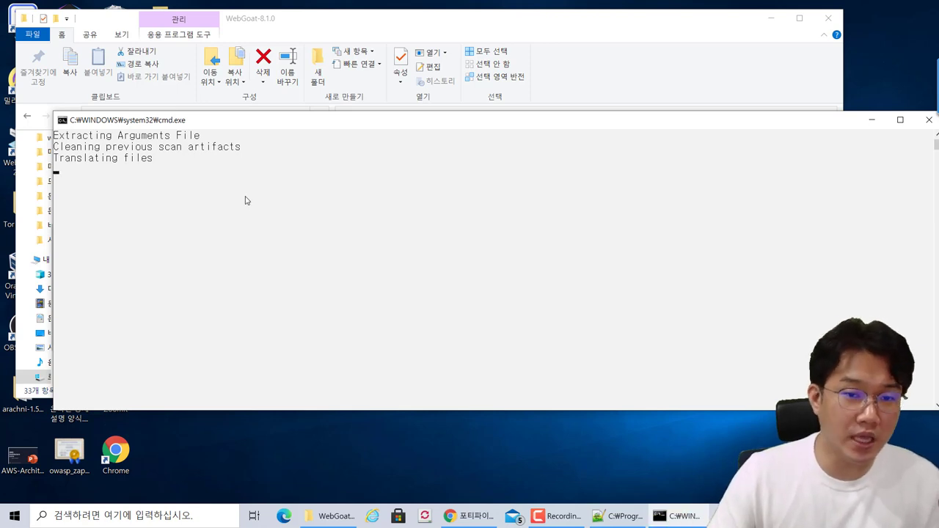
pyautogui.moveTo(254, 123); pyautogui.dragTo(215, 229)
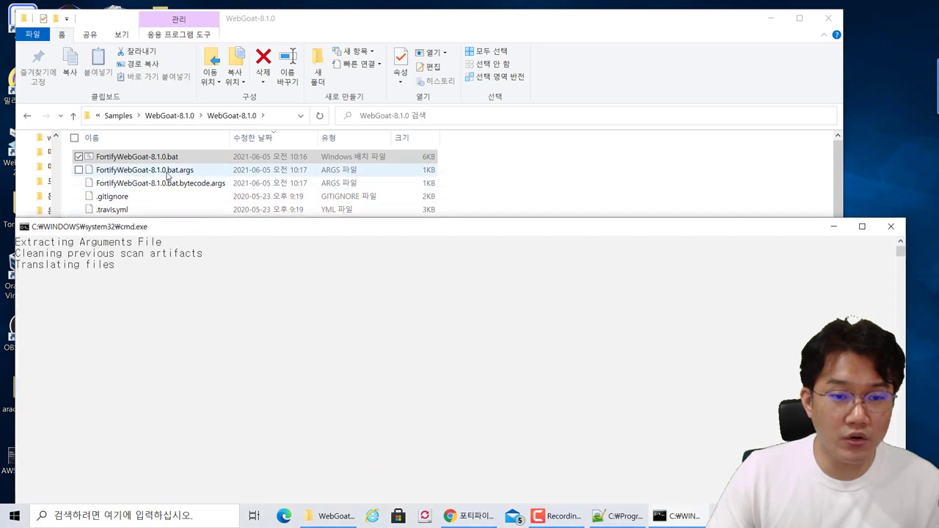
pyautogui.moveTo(190, 235); pyautogui.dragTo(202, 106)
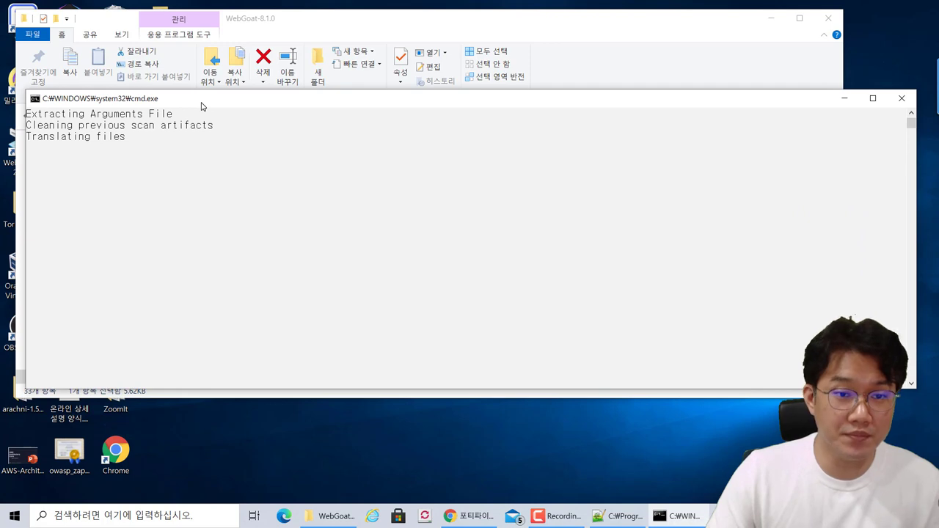